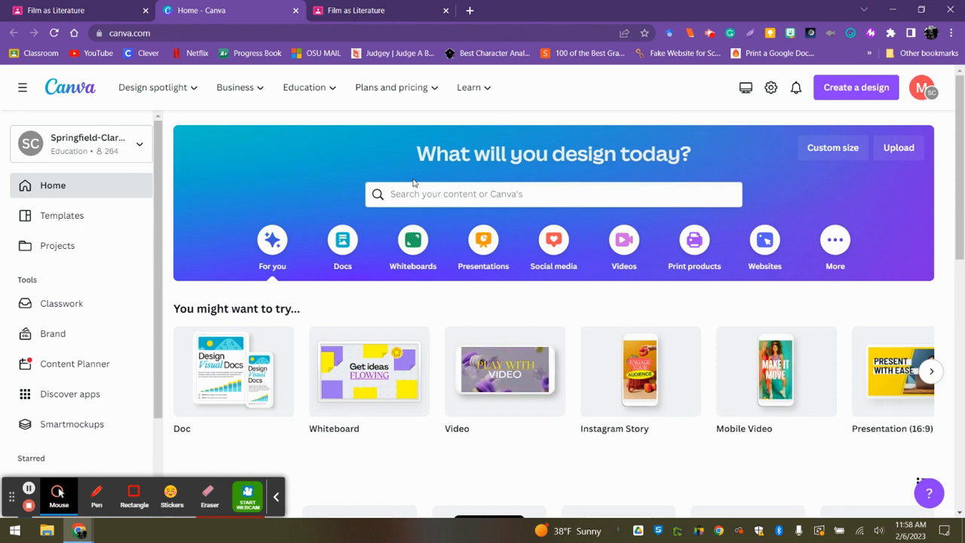
# Step: Create a blank Mobile Video design from the video formats
pyautogui.click(276, 497)
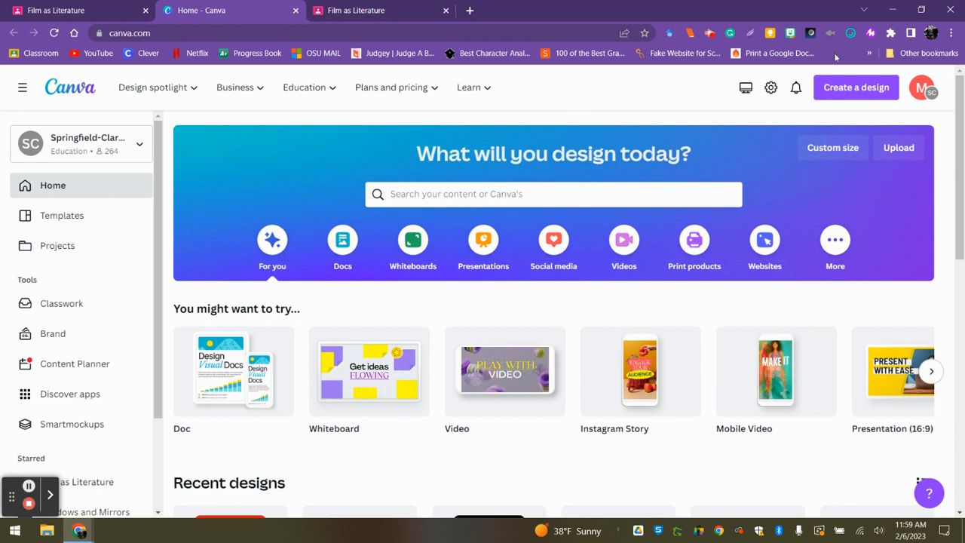
pyautogui.click(627, 246)
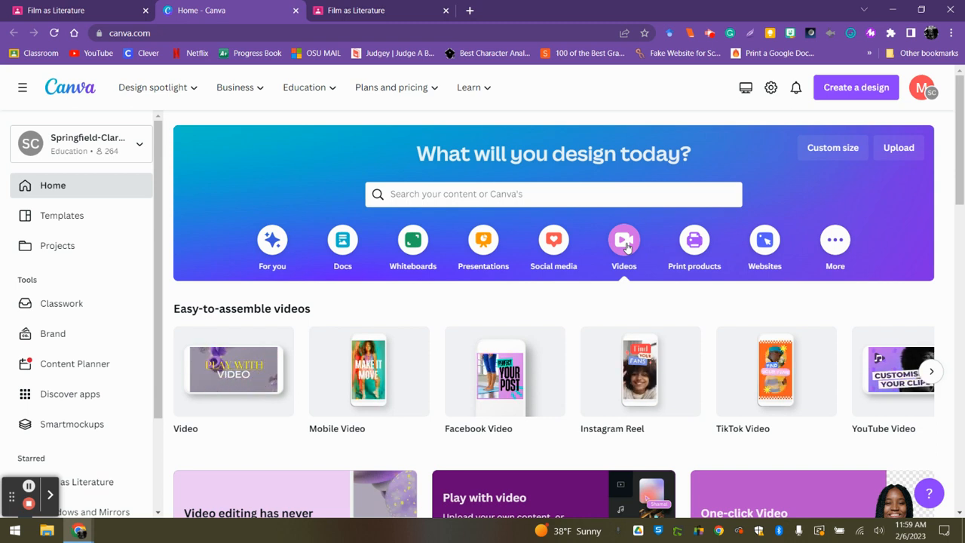
pyautogui.moveTo(372, 389)
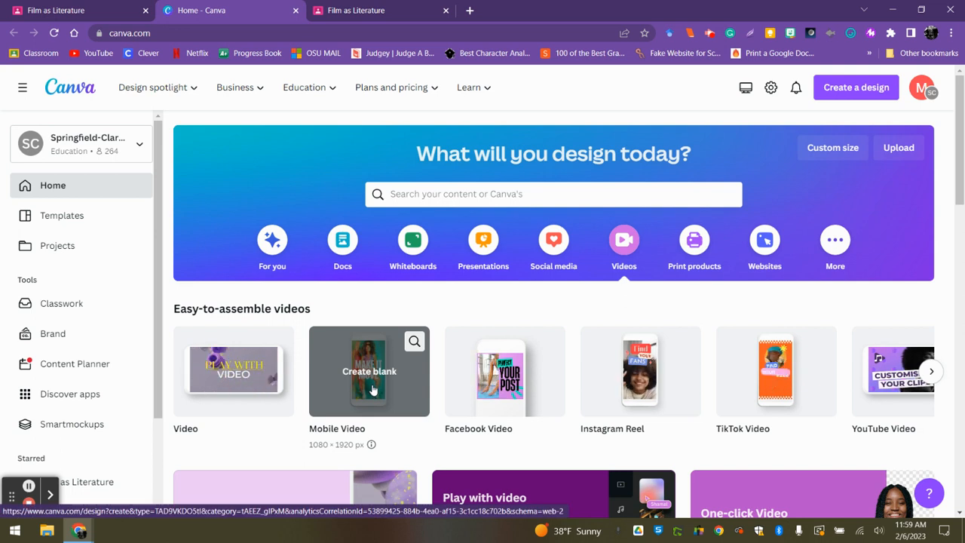
pyautogui.click(373, 389)
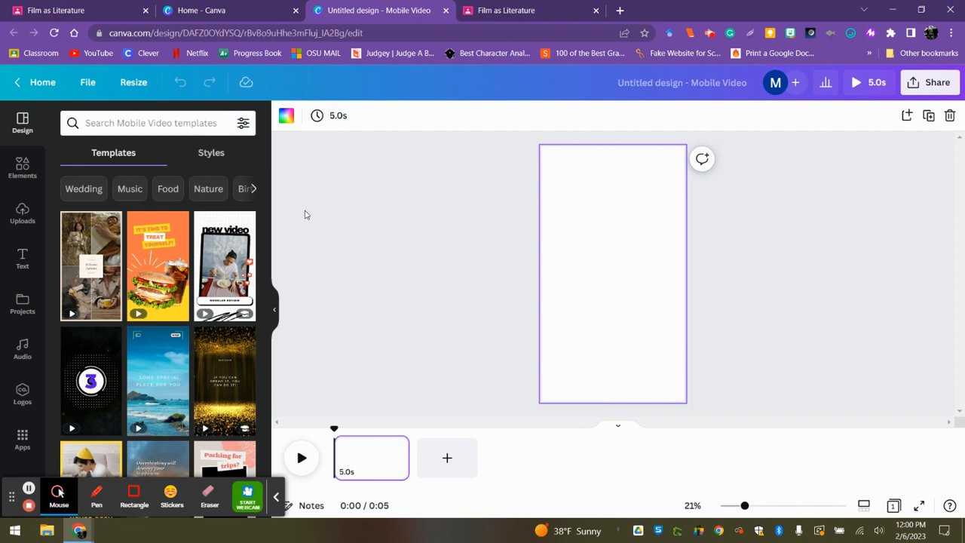
# Step: Switch to the Film as Literature class page, open the assignment's Fred.mp4 attachment and download it
pyautogui.click(87, 13)
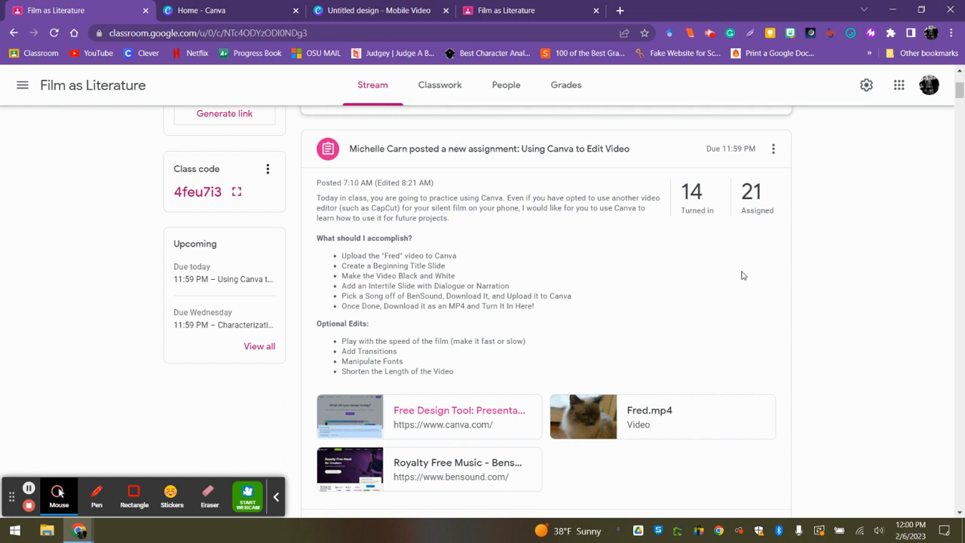
pyautogui.click(581, 427)
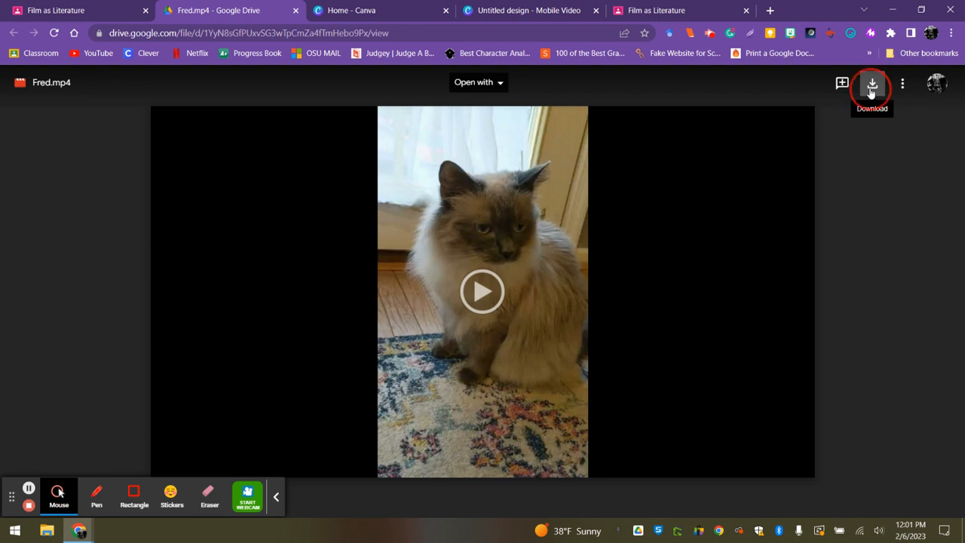
pyautogui.click(871, 92)
# Step: Switch back to the untitled Mobile Video design in Canva and upload Fred.mp4 from the Downloads folder
pyautogui.click(517, 10)
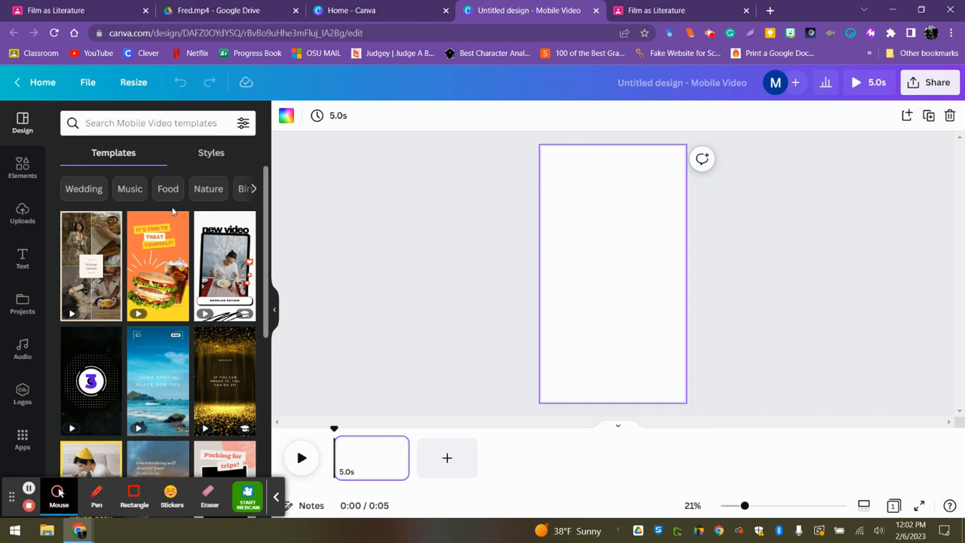
pyautogui.click(22, 213)
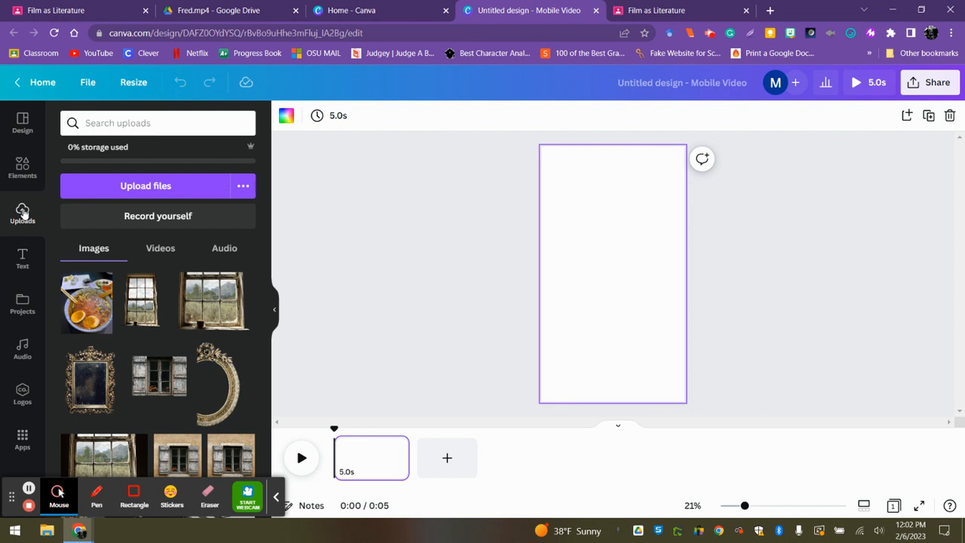
pyautogui.click(154, 188)
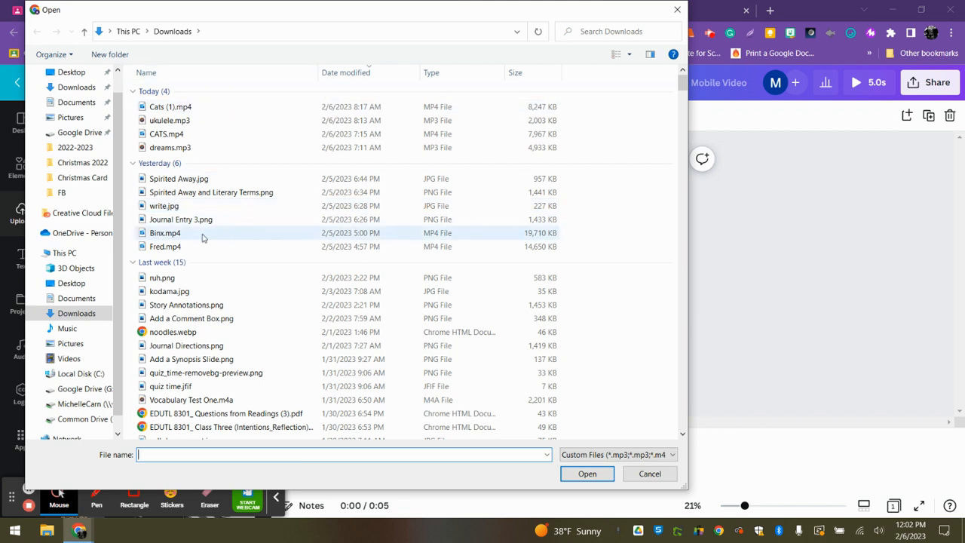
pyautogui.doubleClick(160, 251)
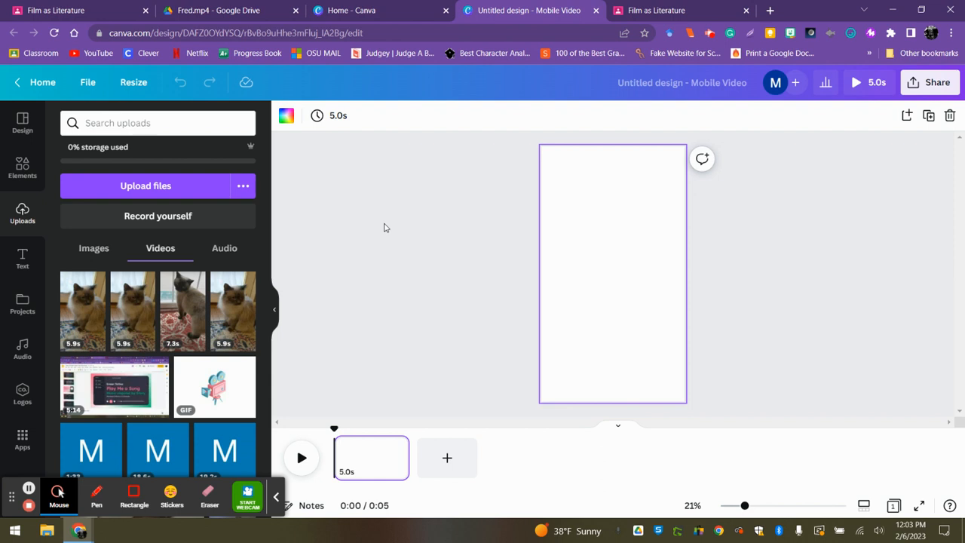
# Step: Add the neon GLOW text style to the blank page and change its wording to "FRED"
pyautogui.click(22, 260)
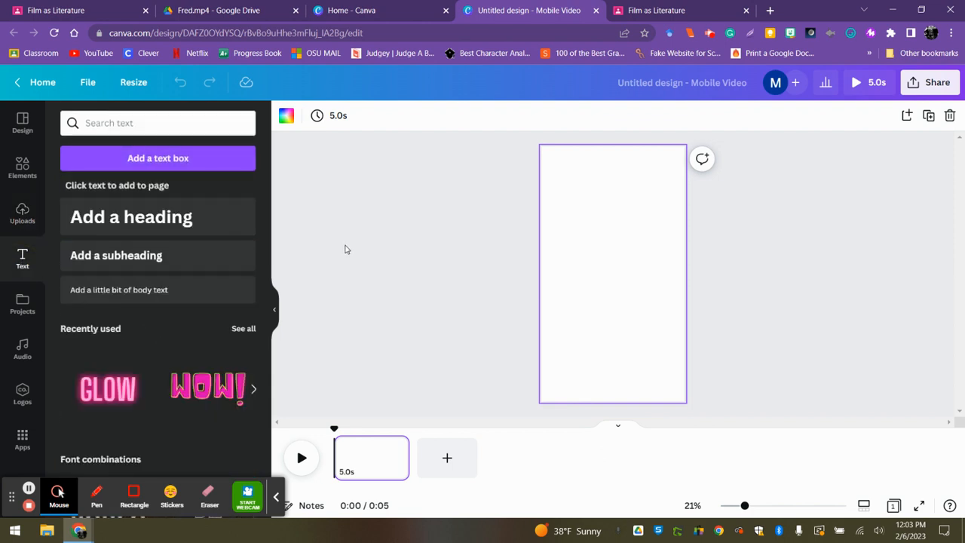
pyautogui.click(266, 178)
pyautogui.moveTo(266, 179)
pyautogui.mouseDown()
pyautogui.moveTo(264, 279)
pyautogui.moveTo(276, 181)
pyautogui.mouseUp()
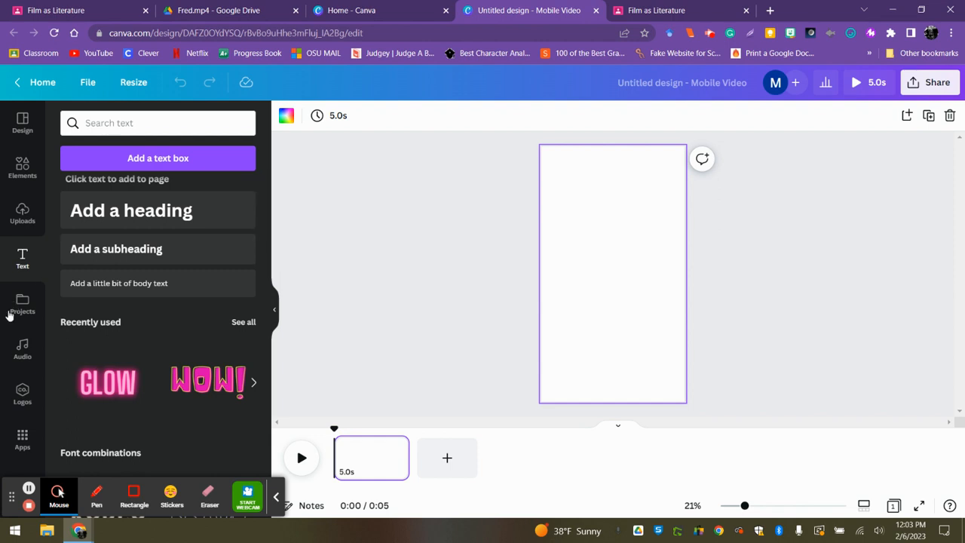
pyautogui.click(106, 388)
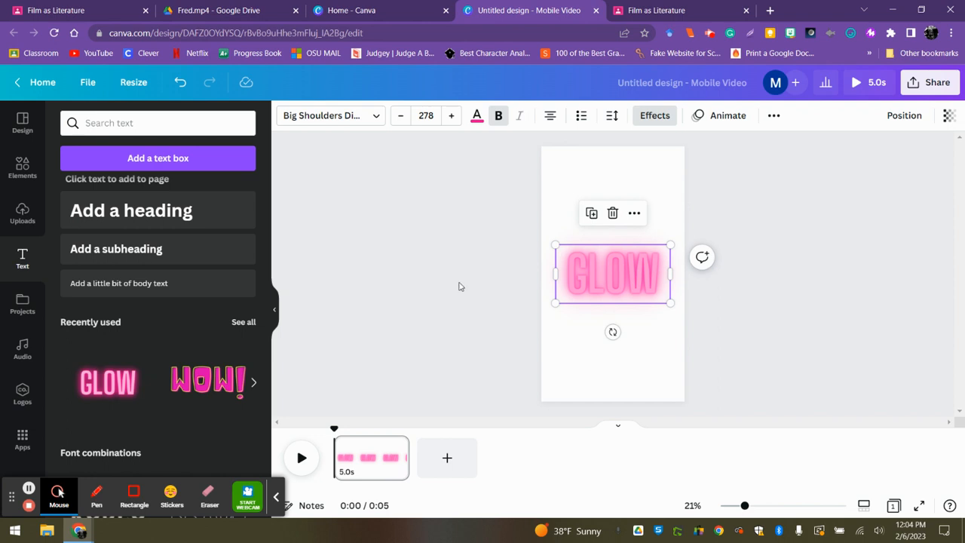
pyautogui.doubleClick(612, 276)
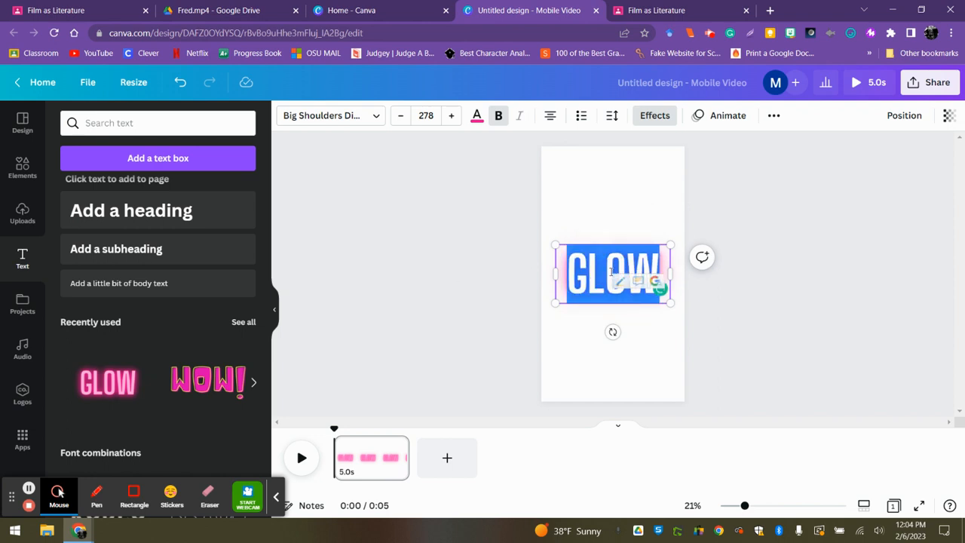
pyautogui.write('FRED')
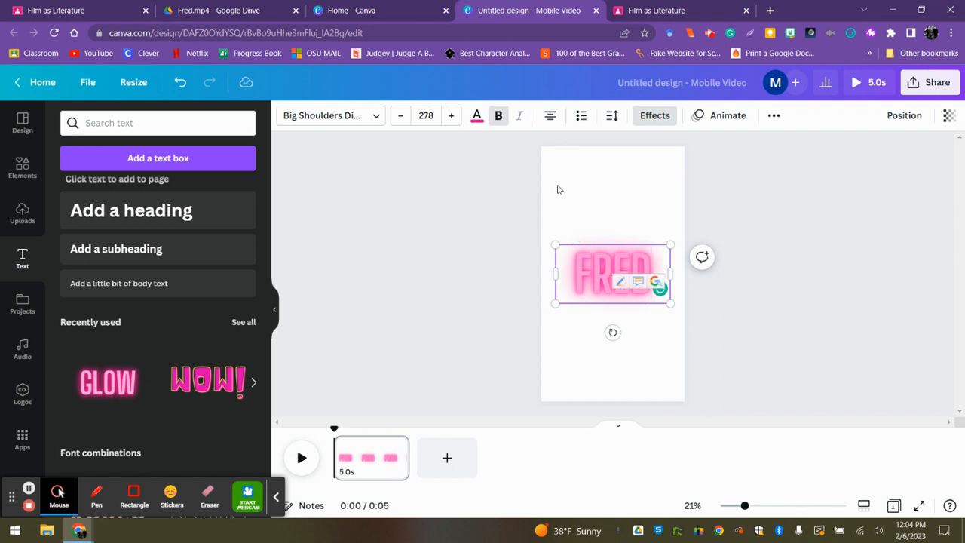
# Step: Set the title page's background colour to black (#000000)
pyautogui.click(558, 190)
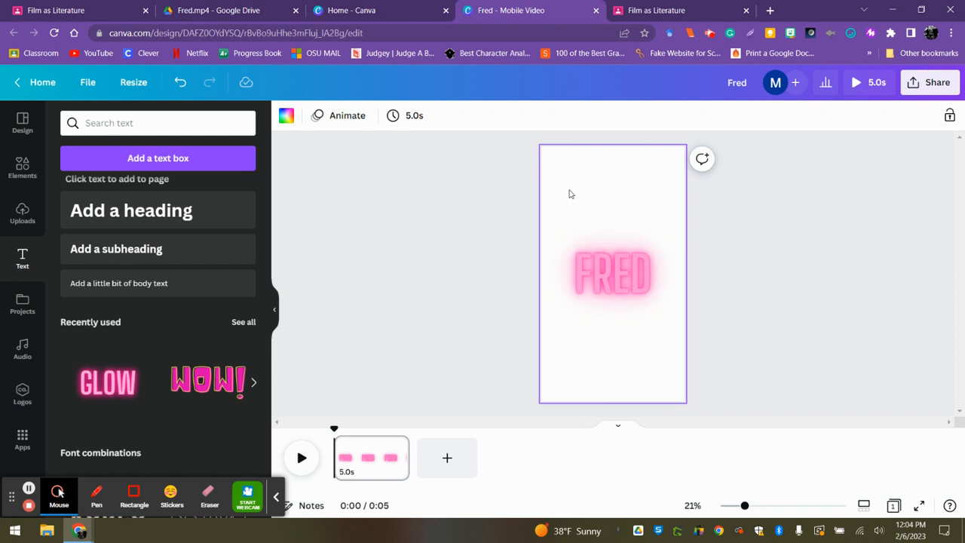
pyautogui.click(286, 117)
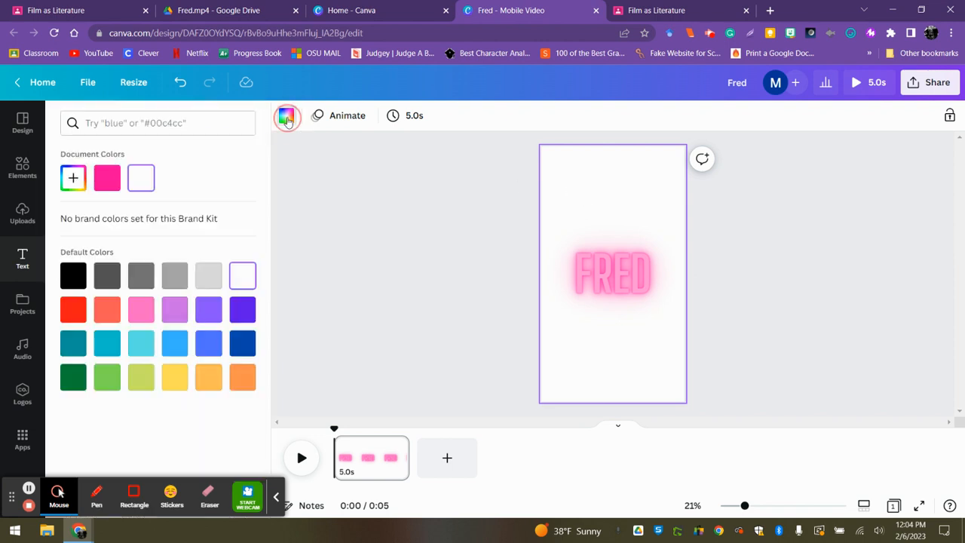
pyautogui.click(74, 276)
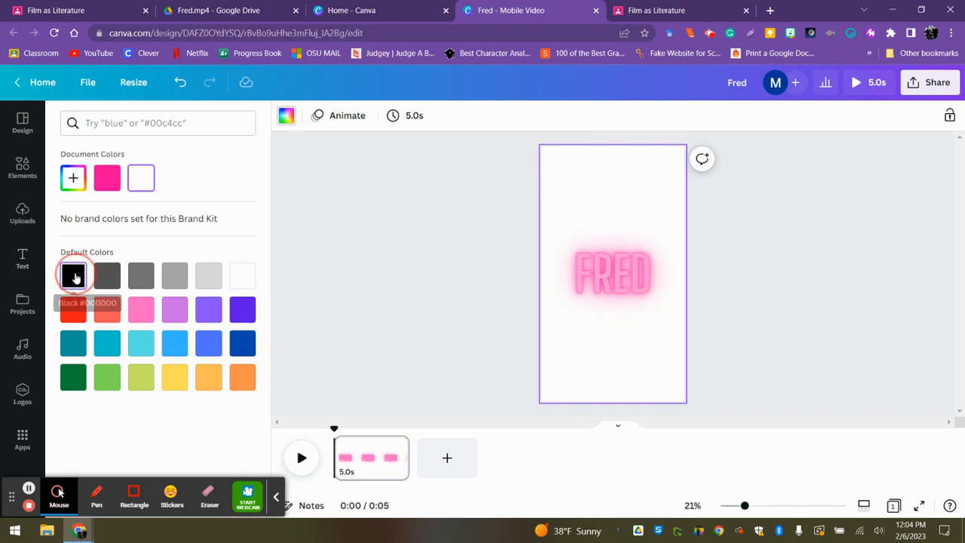
pyautogui.click(426, 201)
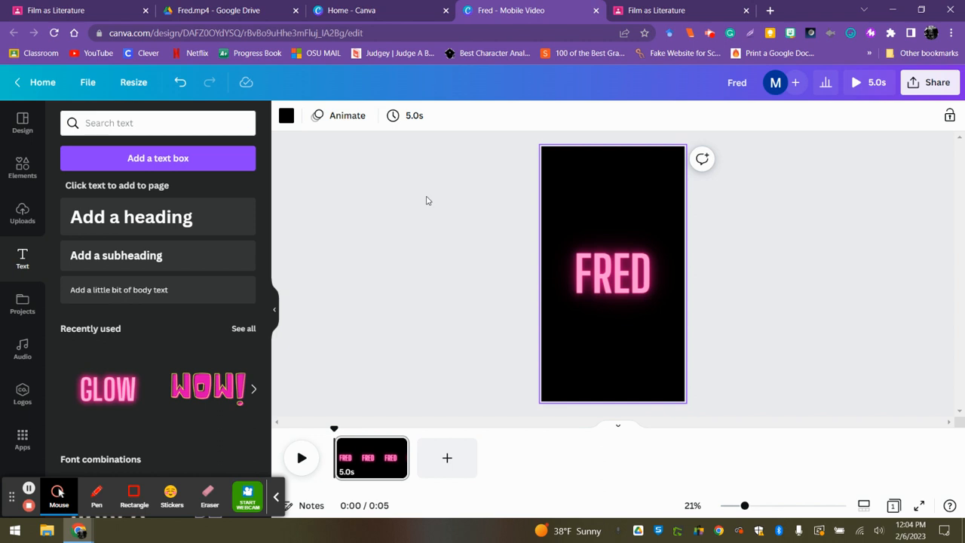
pyautogui.click(599, 273)
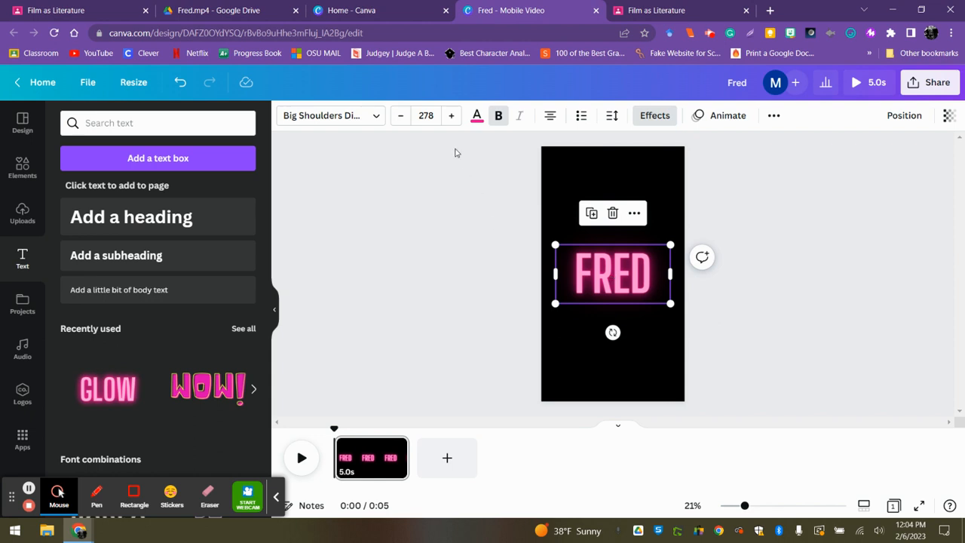
pyautogui.click(477, 116)
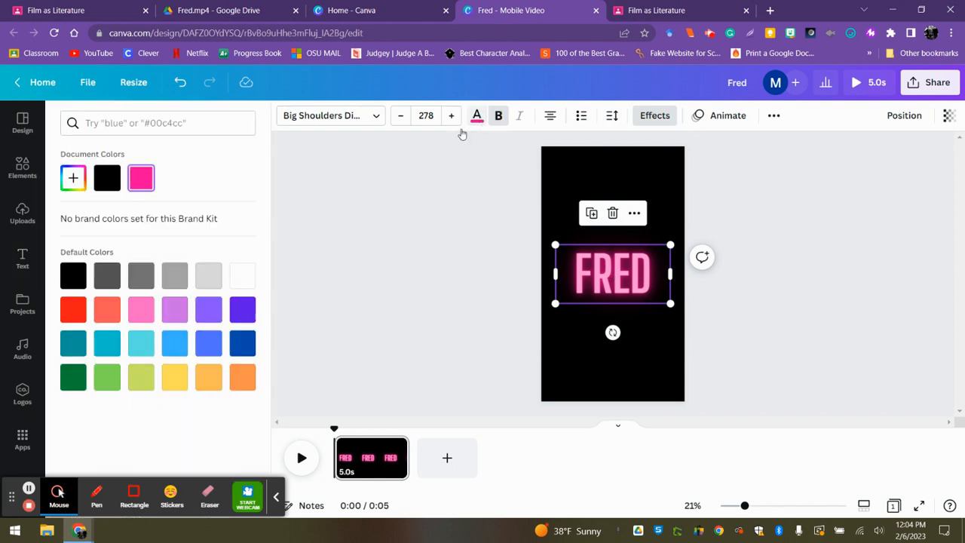
pyautogui.click(379, 236)
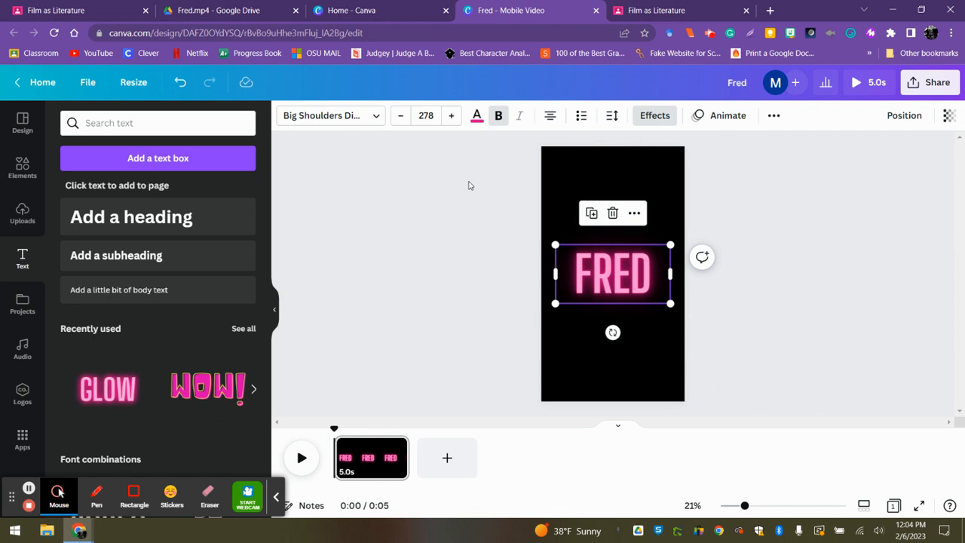
pyautogui.moveTo(555, 245)
pyautogui.mouseDown()
pyautogui.moveTo(587, 263)
pyautogui.moveTo(555, 244)
pyautogui.mouseUp()
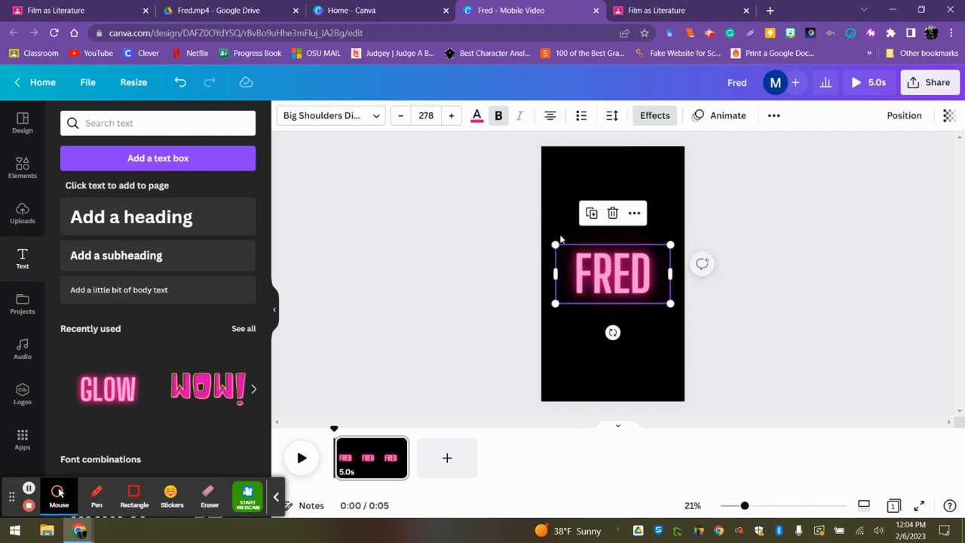
pyautogui.click(452, 238)
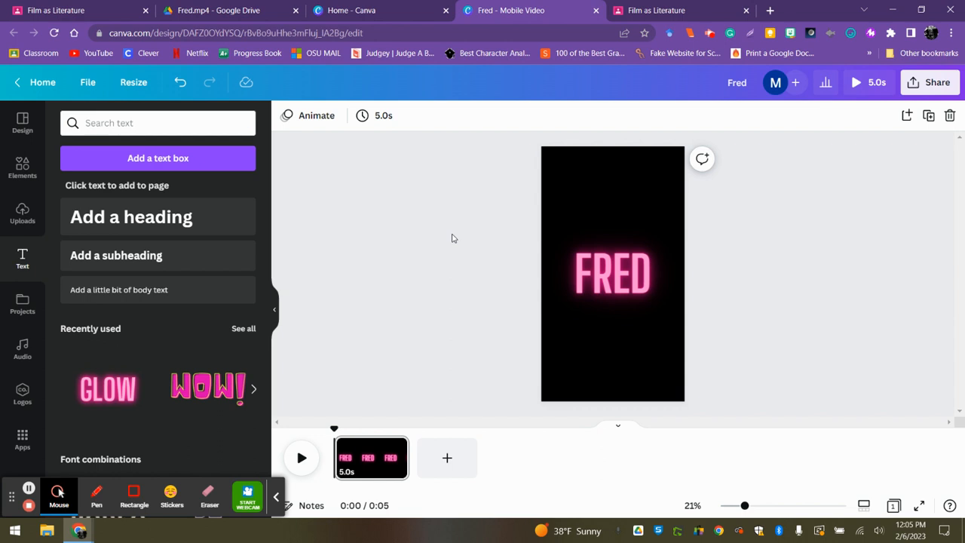
pyautogui.click(600, 173)
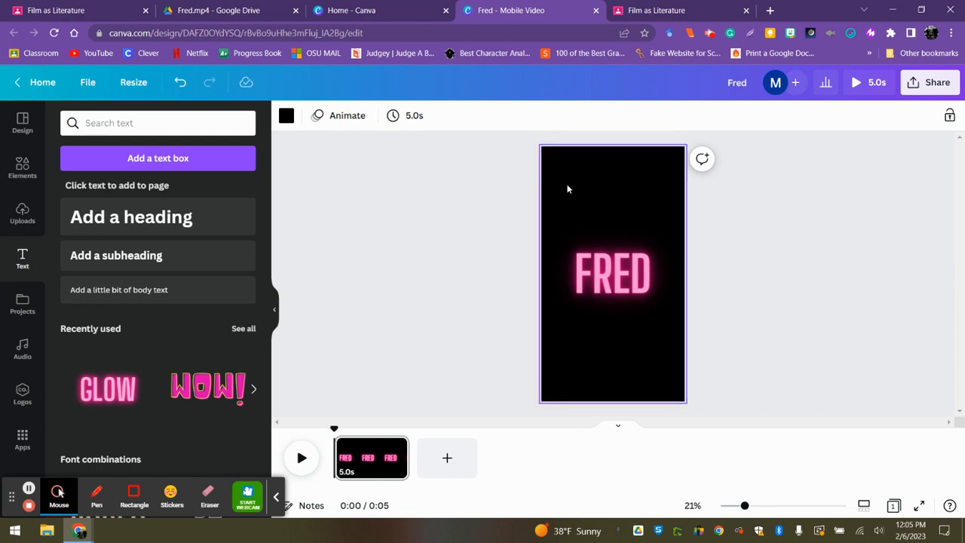
pyautogui.click(287, 118)
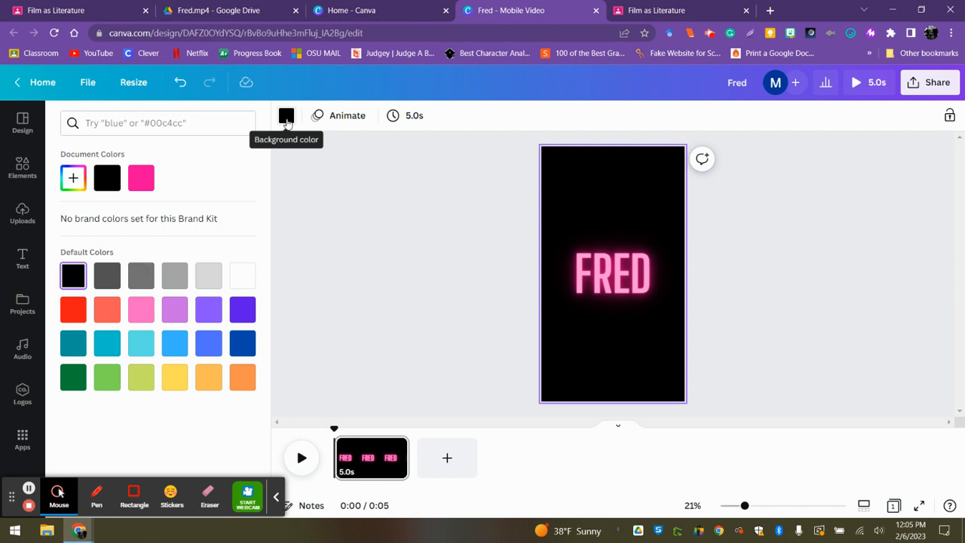
pyautogui.click(394, 241)
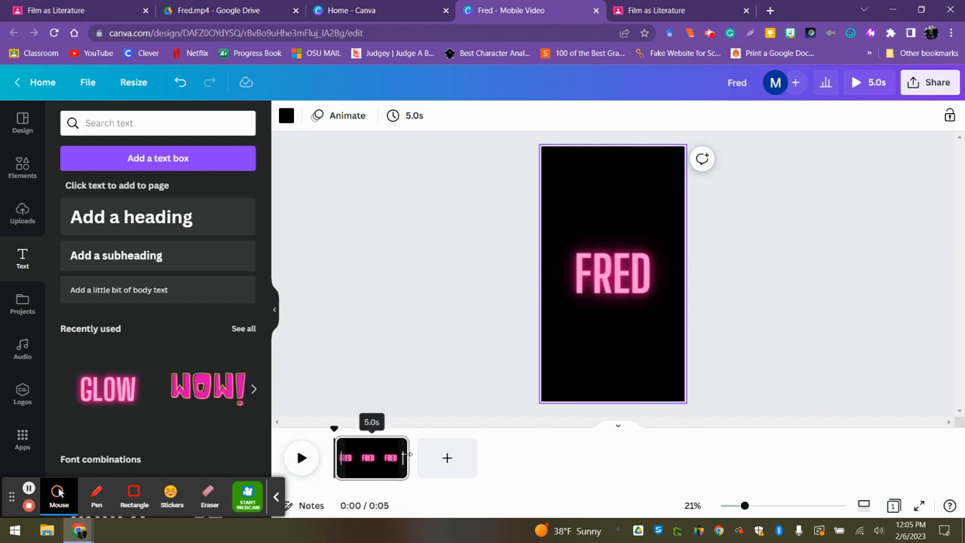
# Step: Try lengthening the title page to about 11.1 s on the timeline and bring it back to 5.0 s
pyautogui.moveTo(408, 454); pyautogui.dragTo(498, 451)
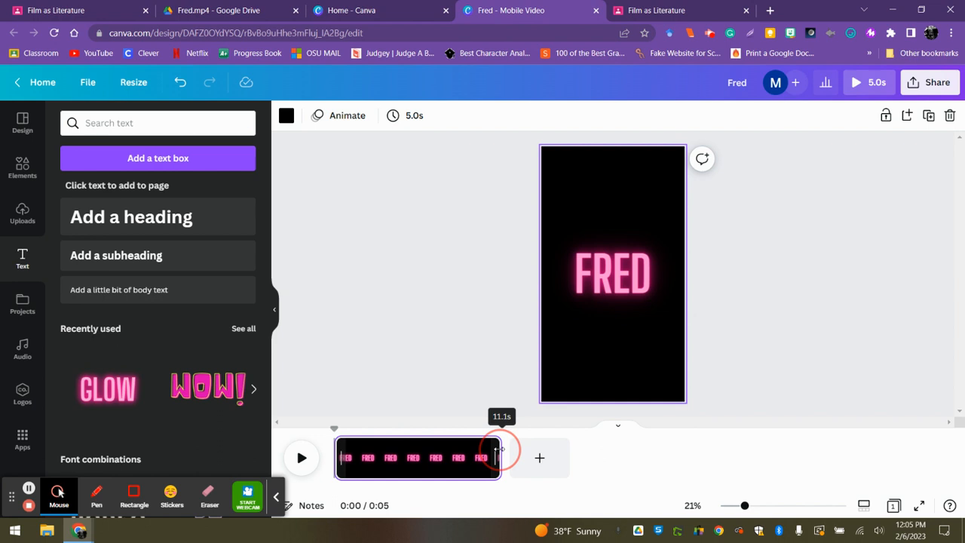
pyautogui.moveTo(498, 450); pyautogui.dragTo(406, 449)
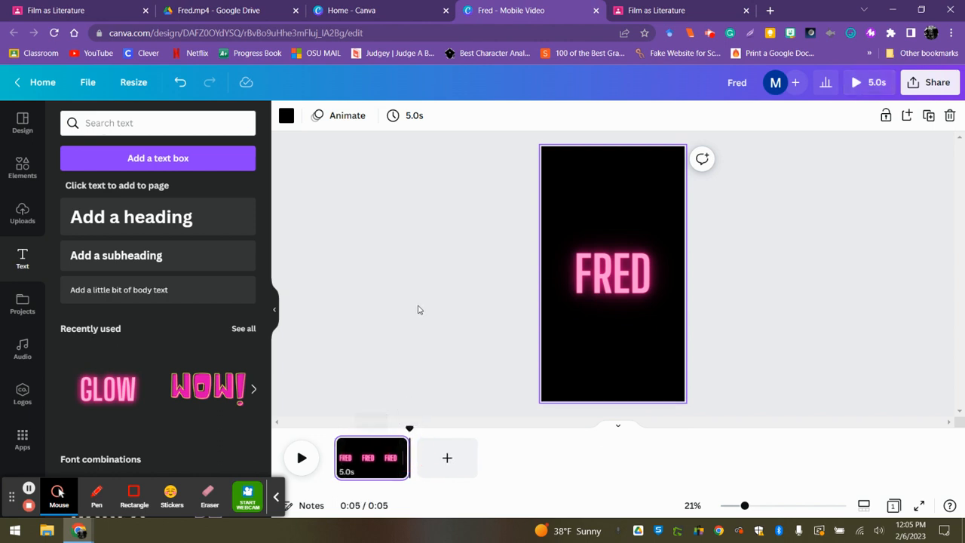
pyautogui.click(424, 303)
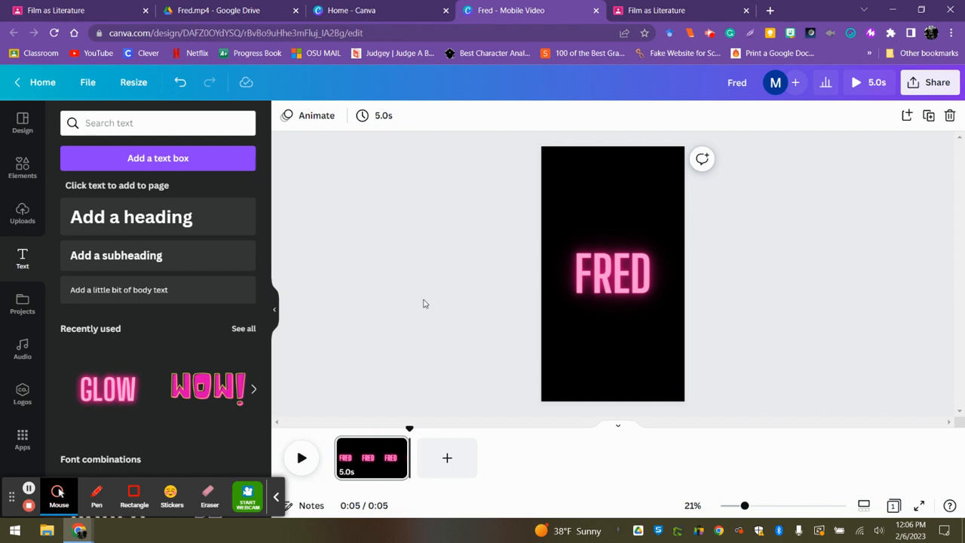
# Step: Add a second page after the title and place the first uploaded cat video on it
pyautogui.click(448, 459)
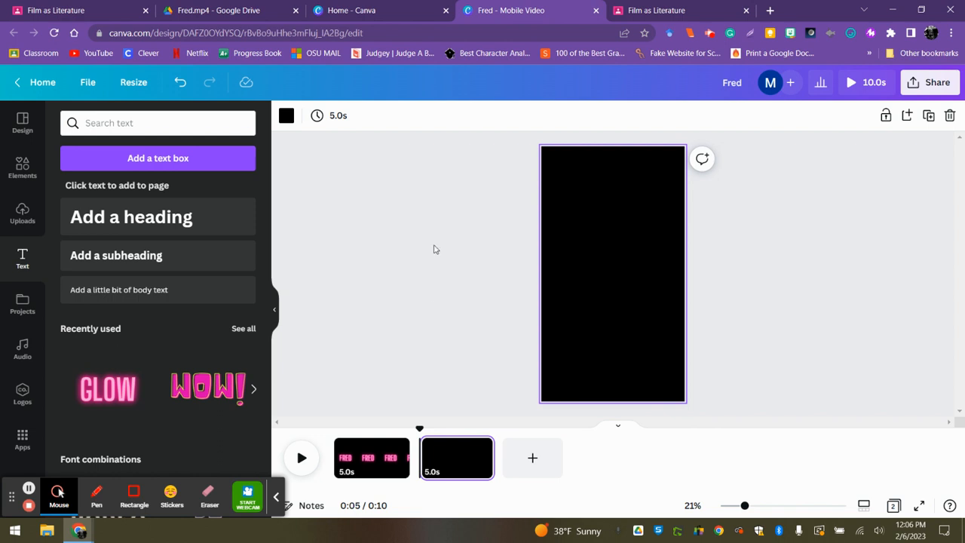
pyautogui.click(22, 214)
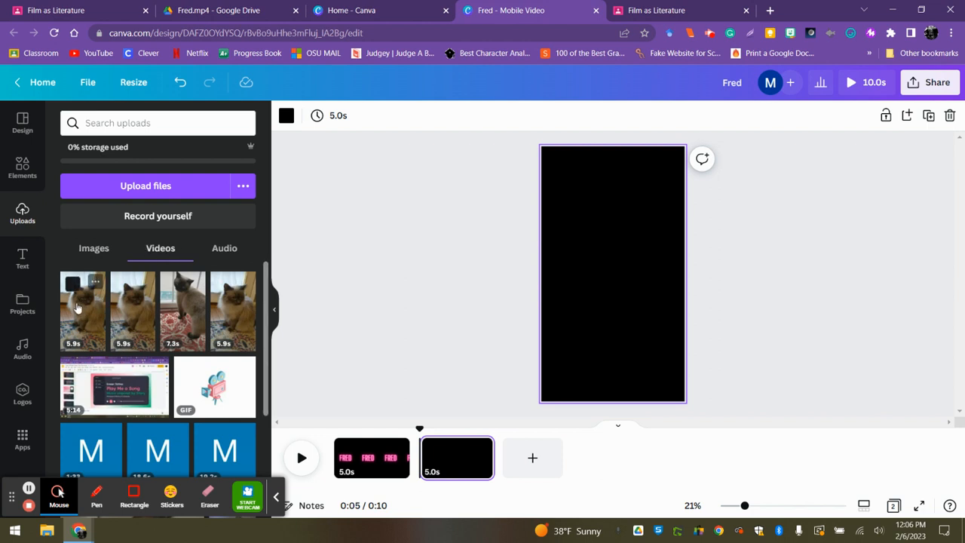
pyautogui.moveTo(86, 300); pyautogui.dragTo(573, 202)
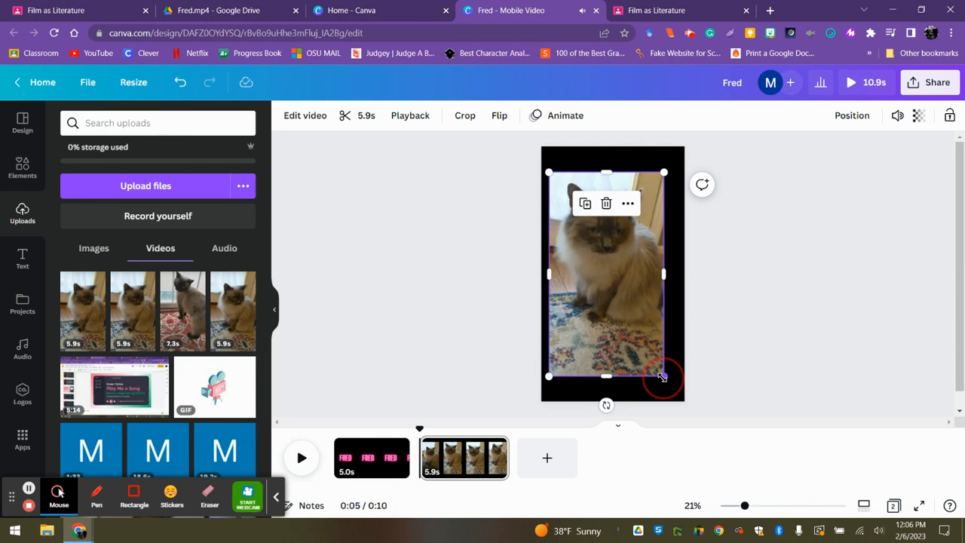
# Step: Enlarge and reposition the cat video on the second page so it nearly fills the page, leaving a thin black border
pyautogui.moveTo(662, 377); pyautogui.dragTo(681, 392)
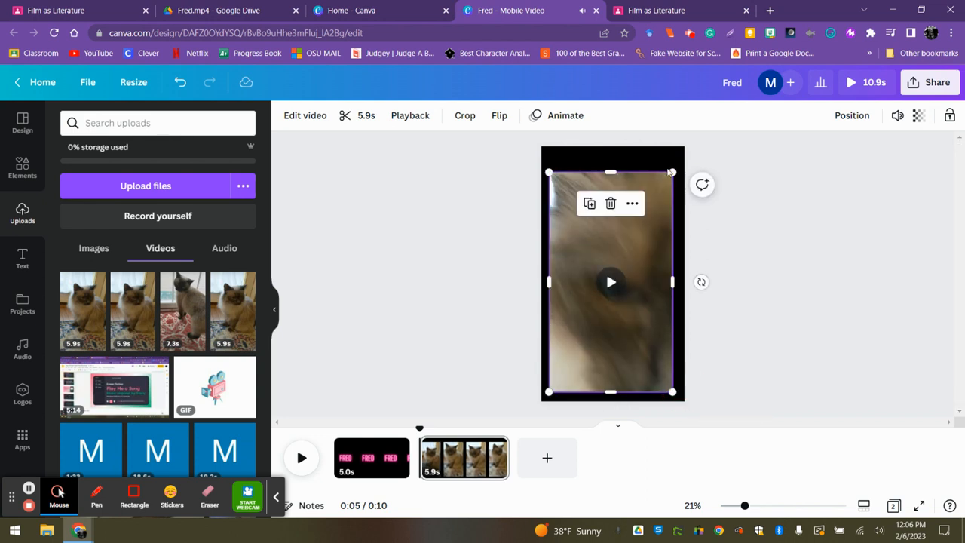
pyautogui.moveTo(672, 172); pyautogui.dragTo(674, 156)
pyautogui.moveTo(629, 217); pyautogui.dragTo(629, 209)
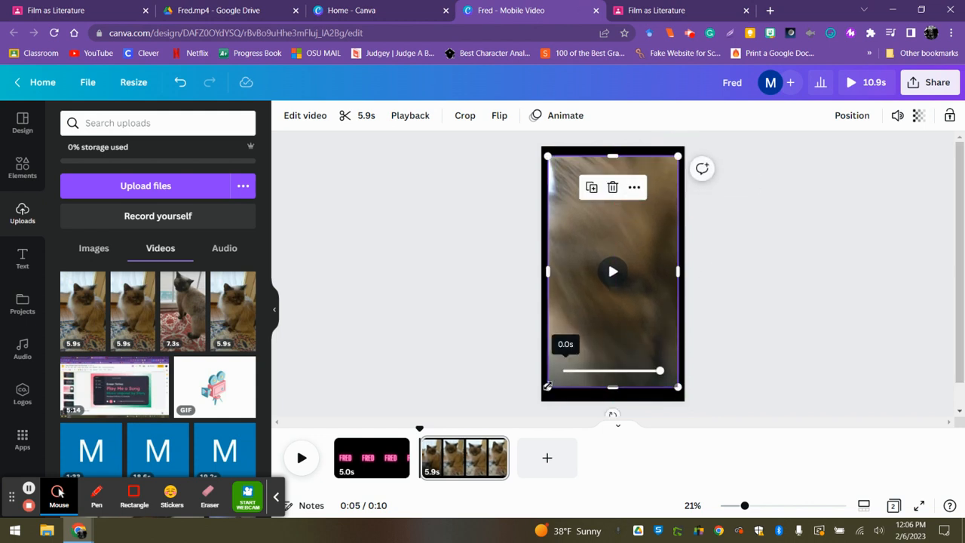
pyautogui.moveTo(548, 387); pyautogui.dragTo(548, 395)
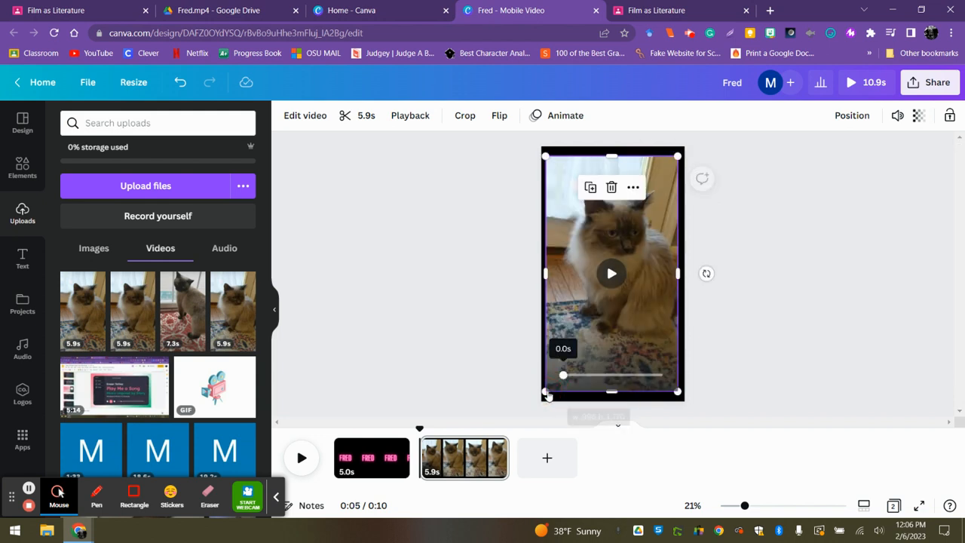
pyautogui.click(460, 307)
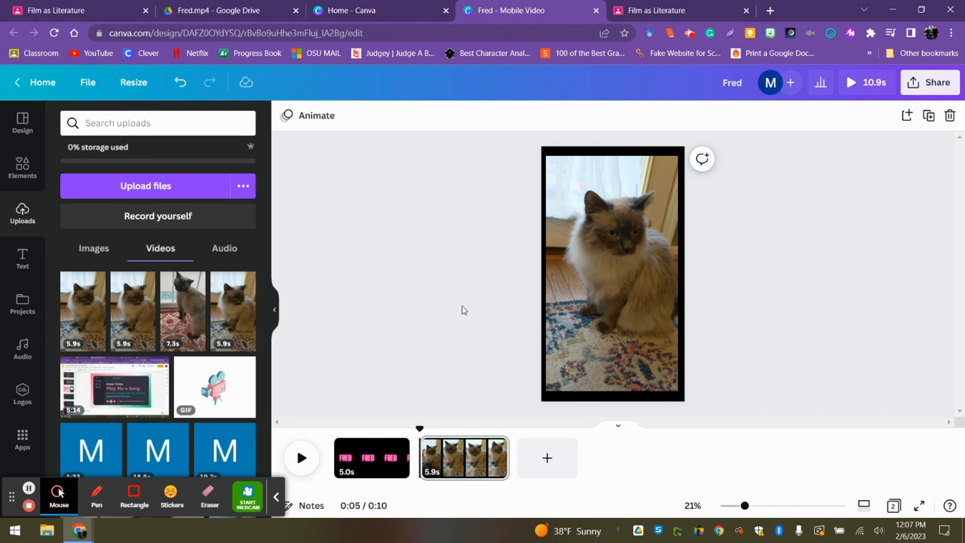
pyautogui.click(636, 312)
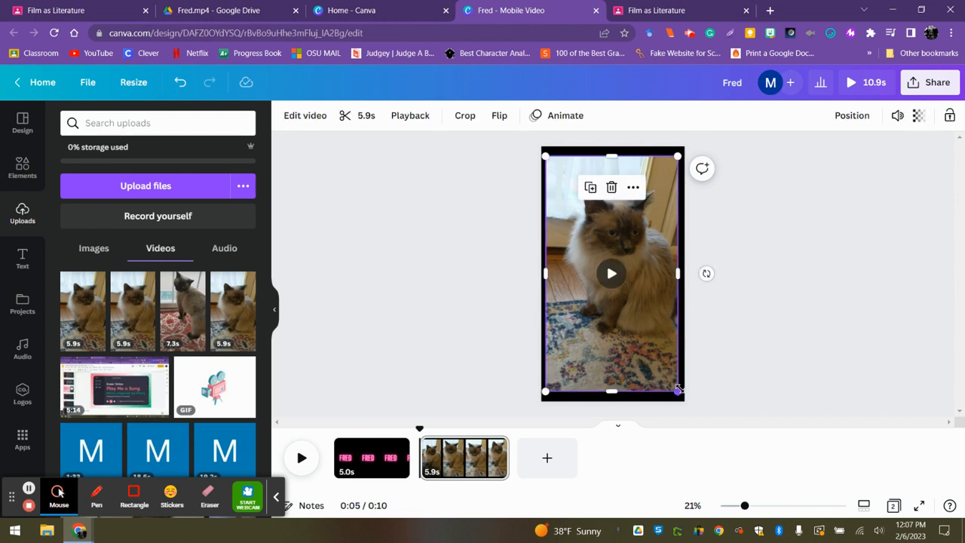
pyautogui.moveTo(678, 389); pyautogui.dragTo(680, 393)
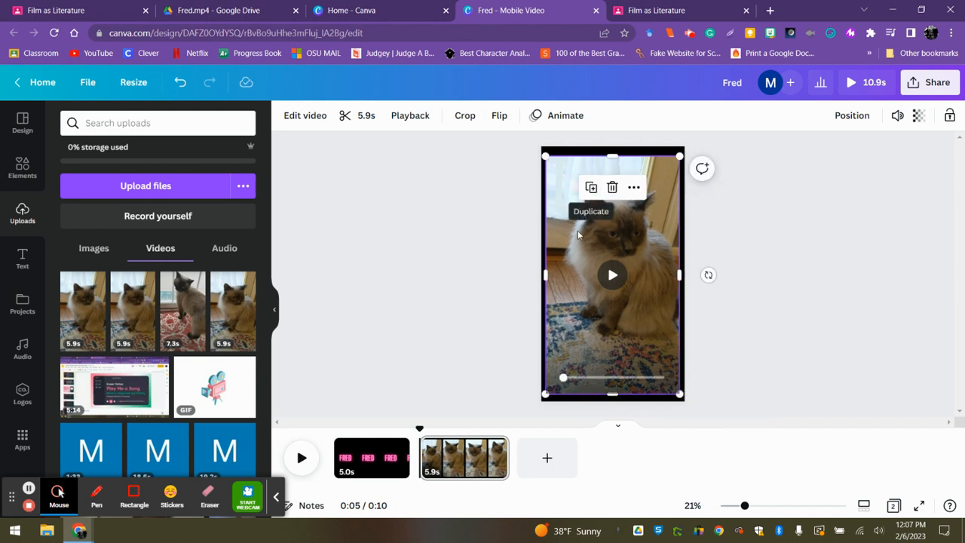
# Step: Make the cat video black and white with the Street filter, keeping its intensity at 50
pyautogui.click(627, 235)
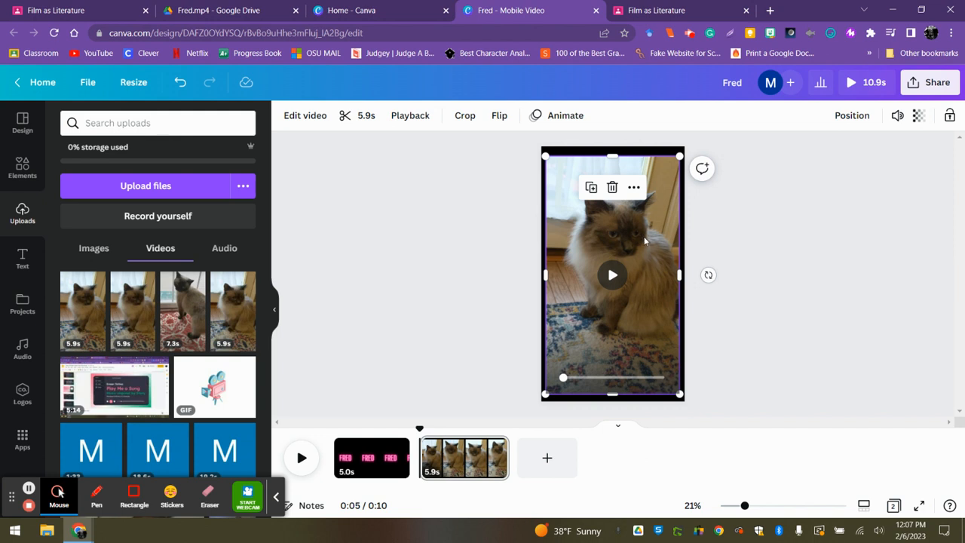
pyautogui.click(308, 117)
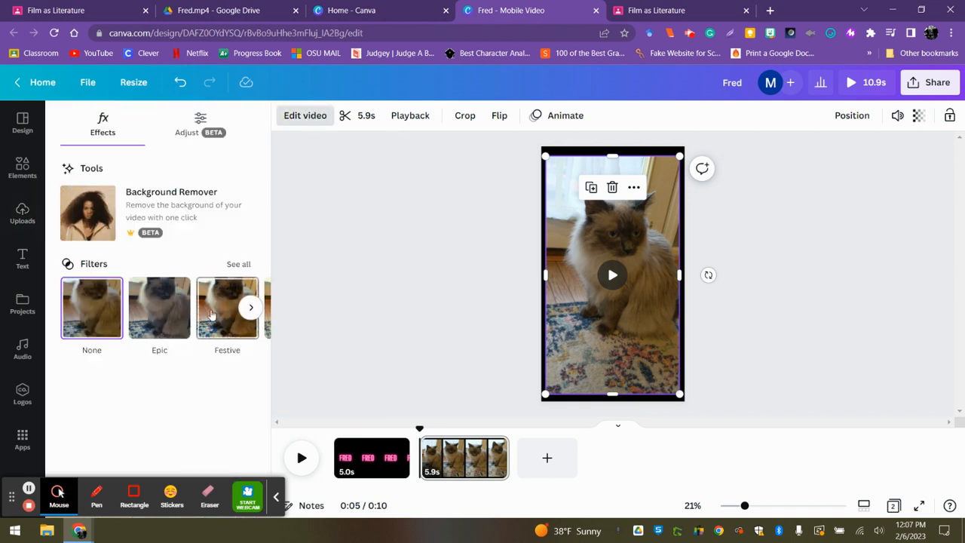
pyautogui.click(252, 308)
pyautogui.click(251, 309)
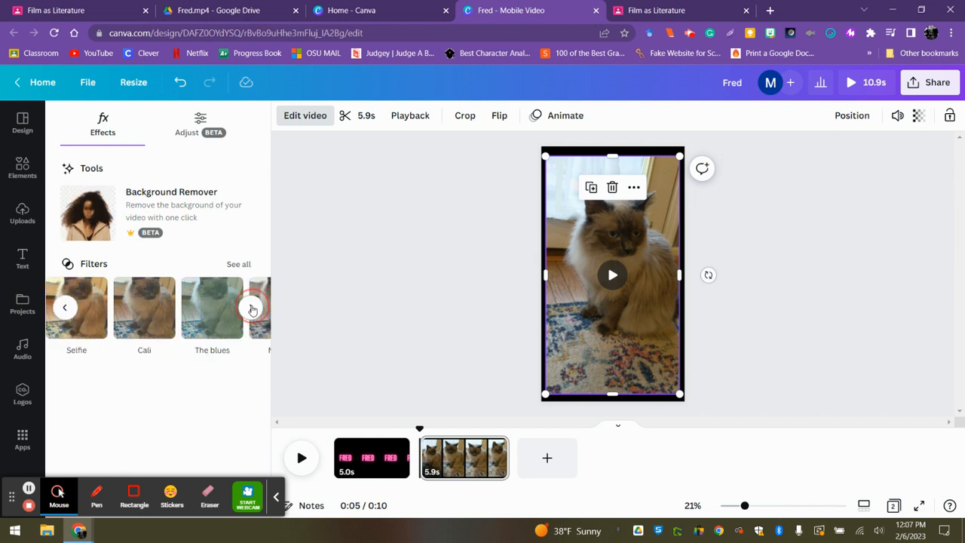
pyautogui.click(252, 308)
pyautogui.click(252, 308)
pyautogui.click(252, 309)
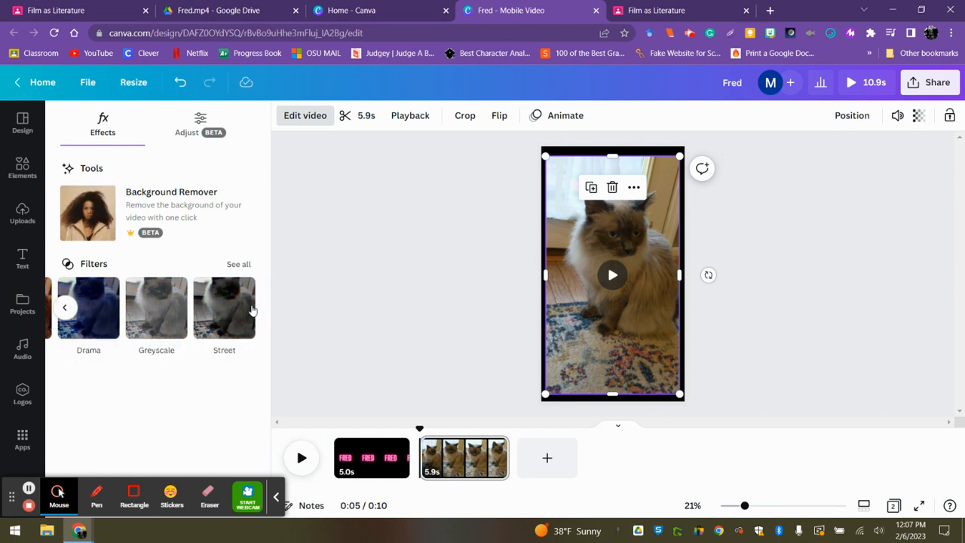
pyautogui.click(232, 316)
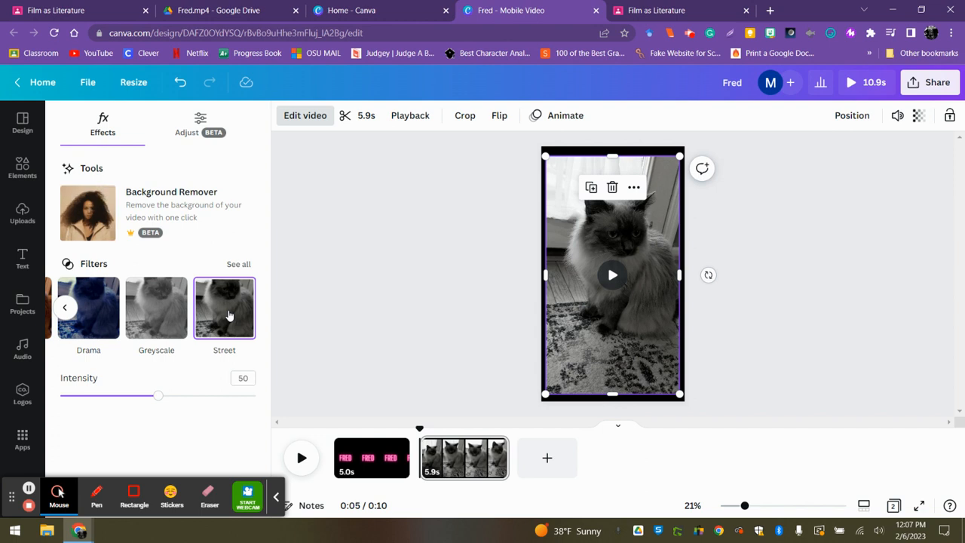
pyautogui.click(159, 397)
pyautogui.moveTo(158, 397)
pyautogui.mouseDown()
pyautogui.moveTo(142, 397)
pyautogui.moveTo(243, 397)
pyautogui.moveTo(103, 397)
pyautogui.moveTo(157, 396)
pyautogui.mouseUp()
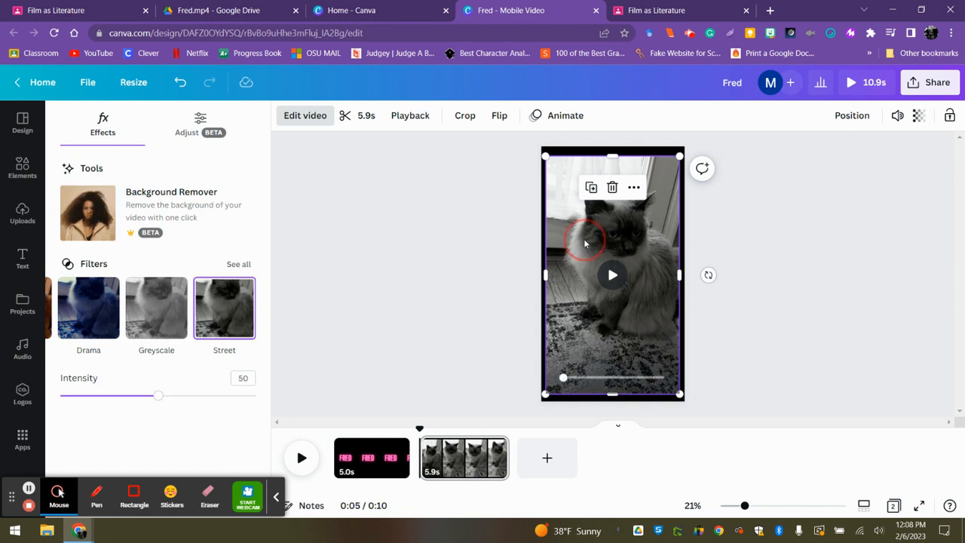
# Step: View the cat video's playback speed settings and close them without changes
pyautogui.click(411, 119)
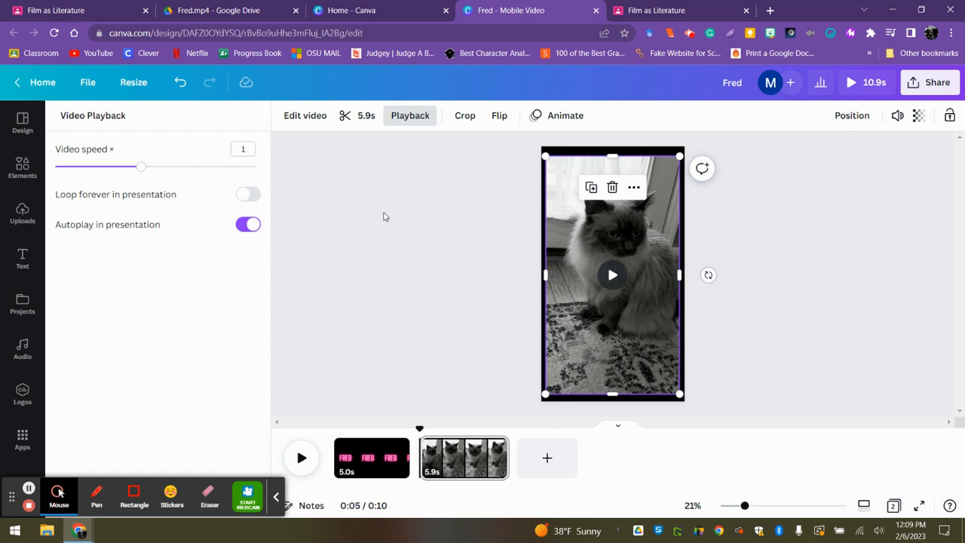
pyautogui.click(362, 226)
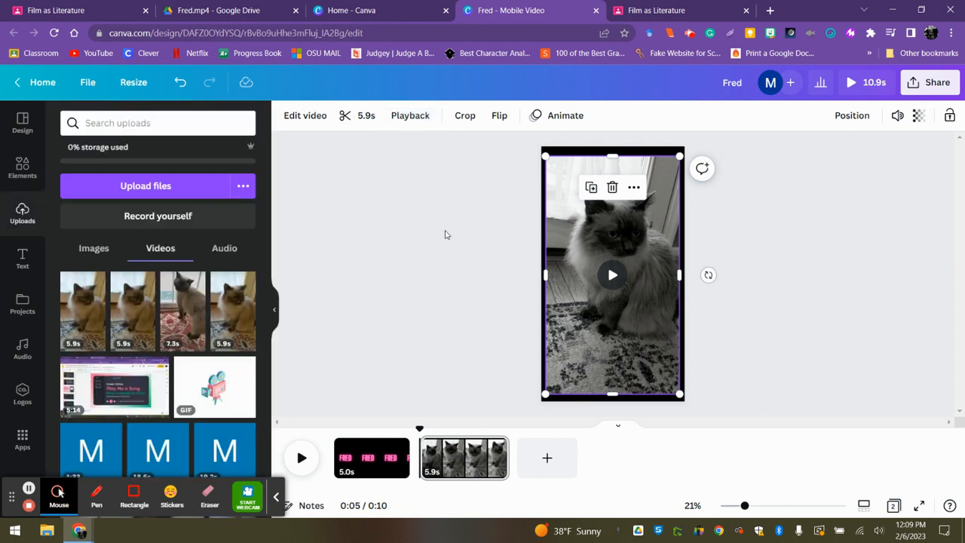
pyautogui.click(570, 241)
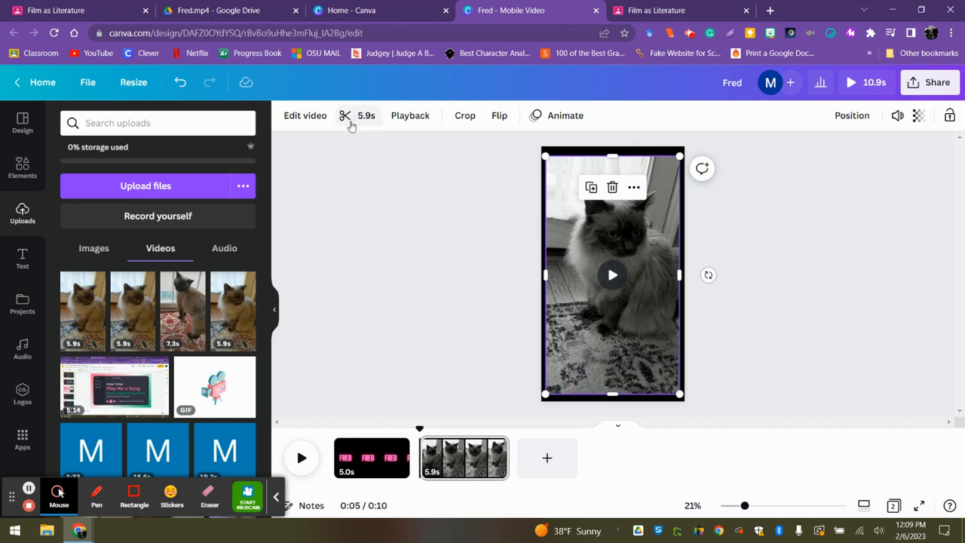
# Step: Trim the cat video to 5.0 s by cutting off its ending and a little of its beginning
pyautogui.click(347, 119)
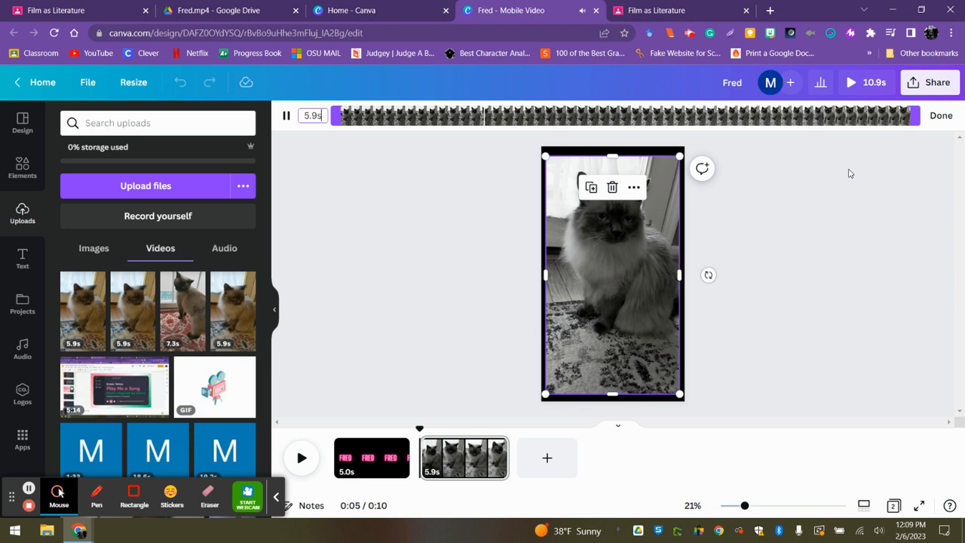
pyautogui.click(865, 118)
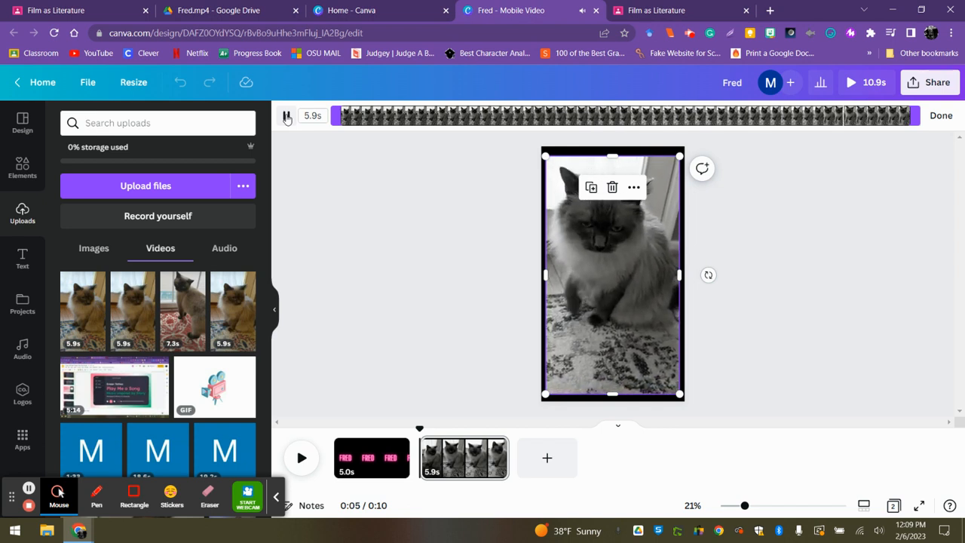
pyautogui.click(286, 117)
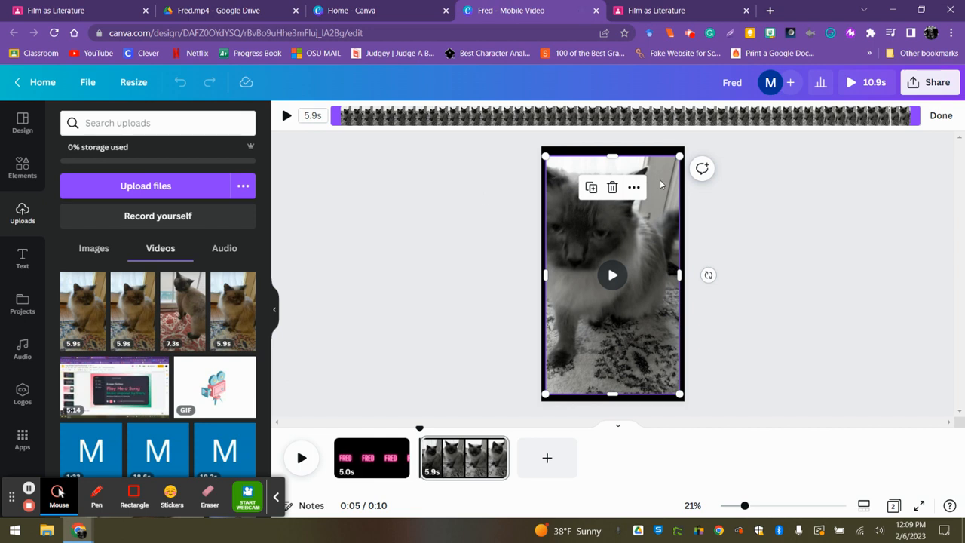
pyautogui.moveTo(919, 112); pyautogui.dragTo(851, 114)
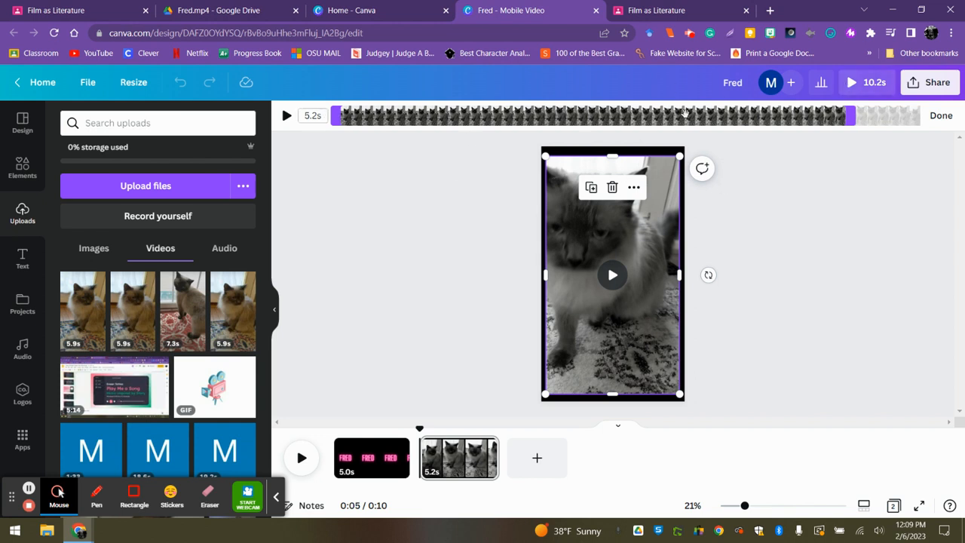
pyautogui.moveTo(337, 116); pyautogui.dragTo(359, 115)
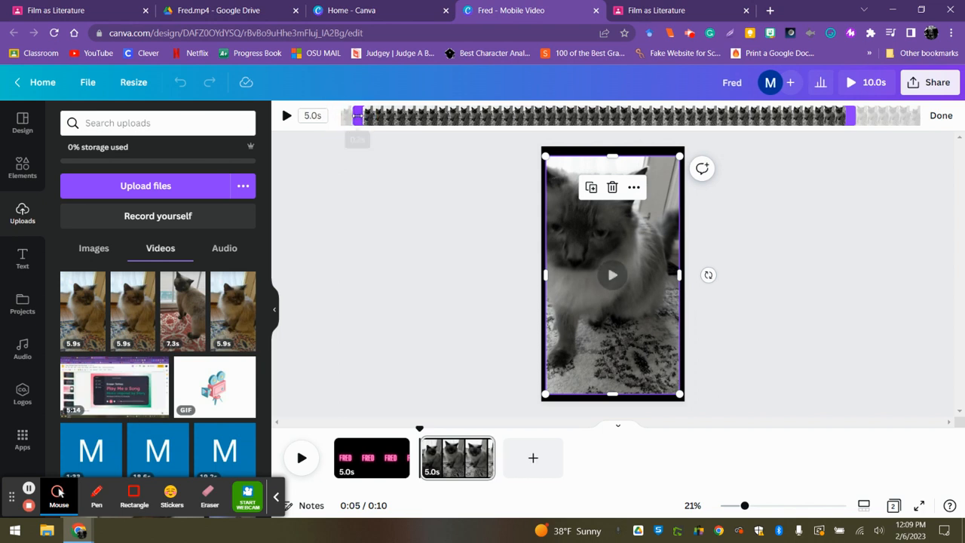
pyautogui.click(942, 116)
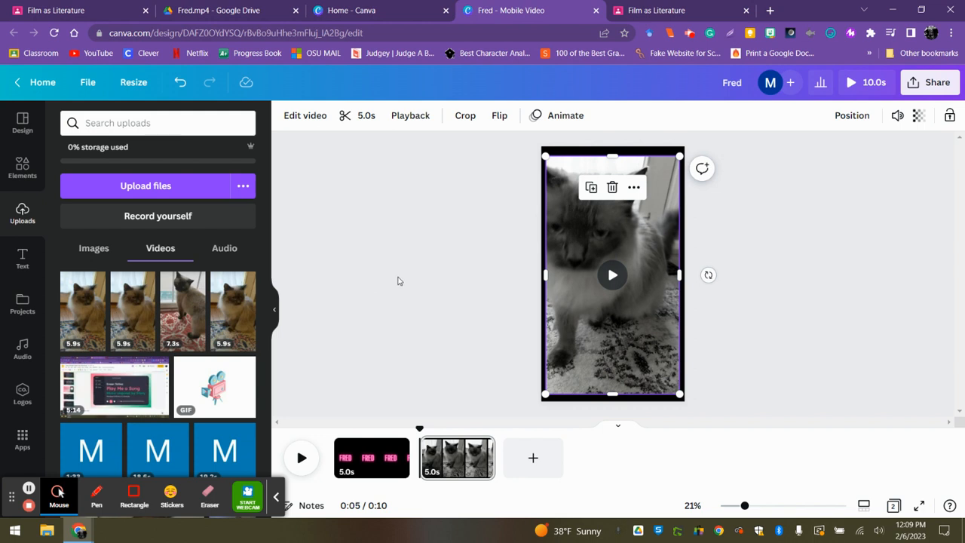
# Step: Play the video from the start of the title page through the trimmed cat clip
pyautogui.moveTo(420, 428); pyautogui.dragTo(319, 428)
pyautogui.click(301, 458)
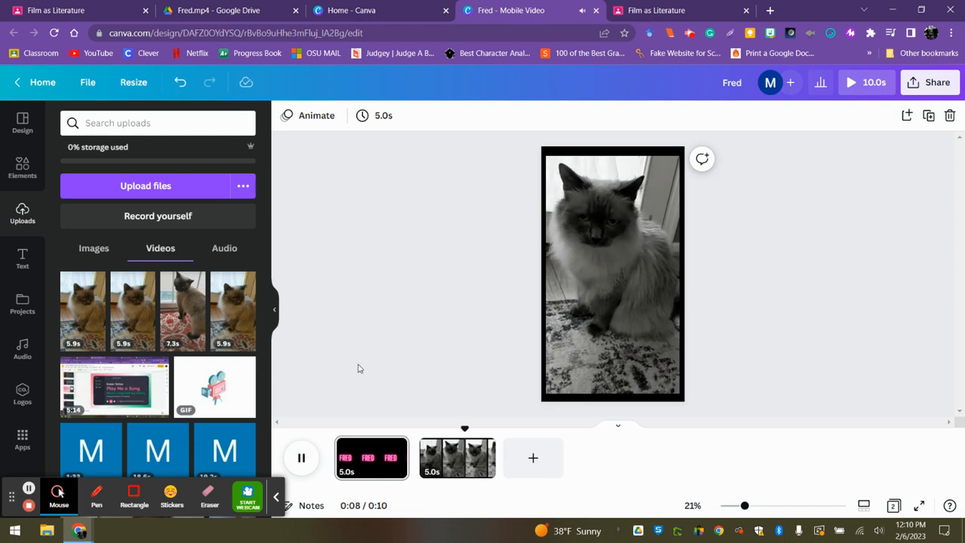
pyautogui.click(302, 458)
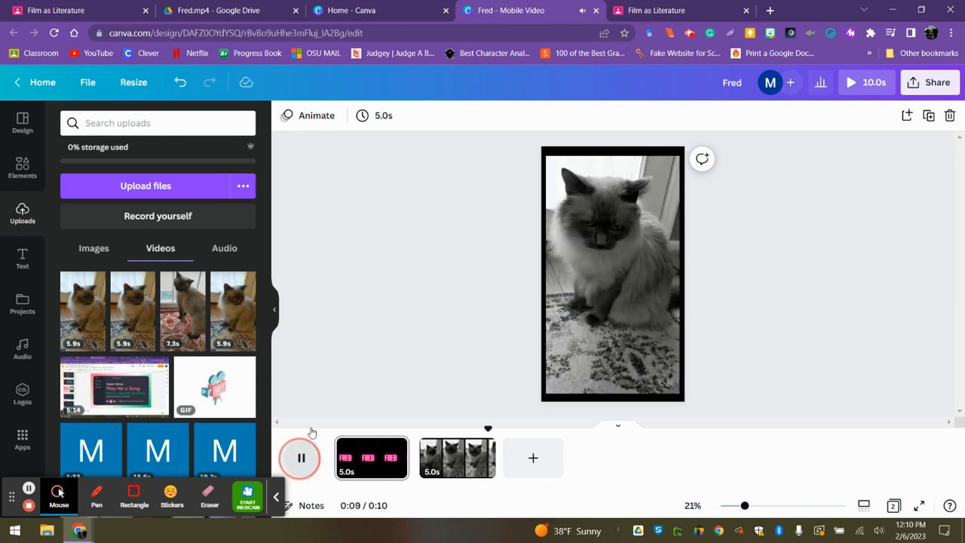
pyautogui.click(273, 497)
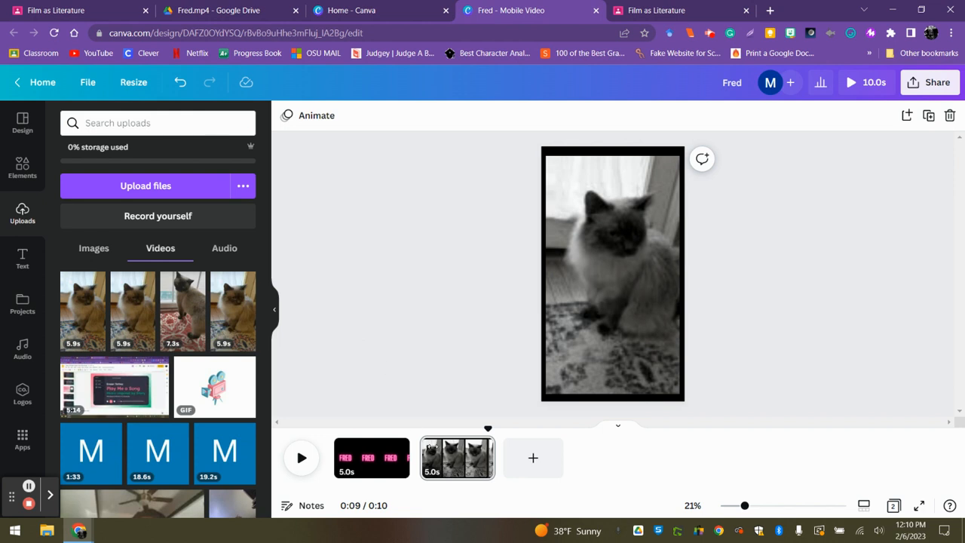
# Step: Add a third page after the cat clip and place a subheading on it with the quoted dialogue "I'm Hungry!"
pyautogui.click(531, 460)
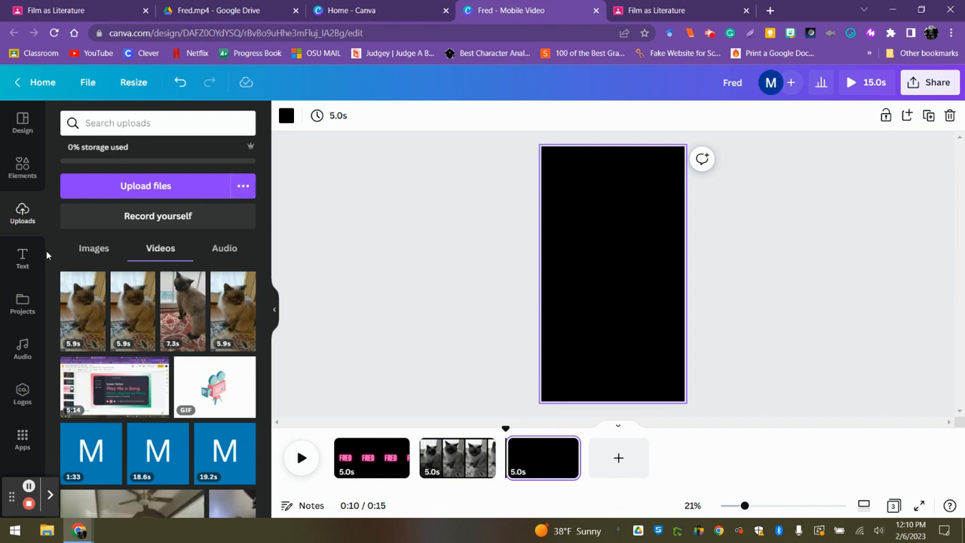
pyautogui.click(22, 260)
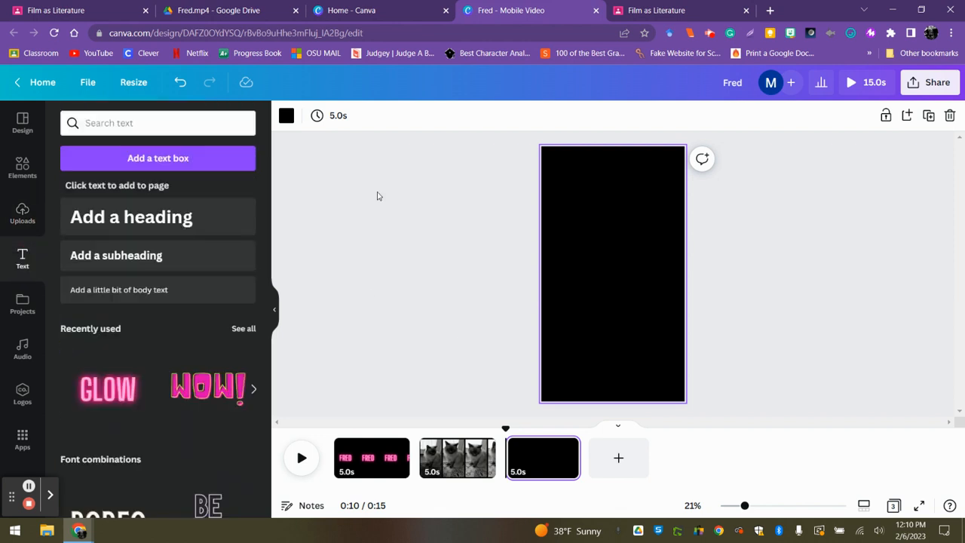
pyautogui.click(130, 255)
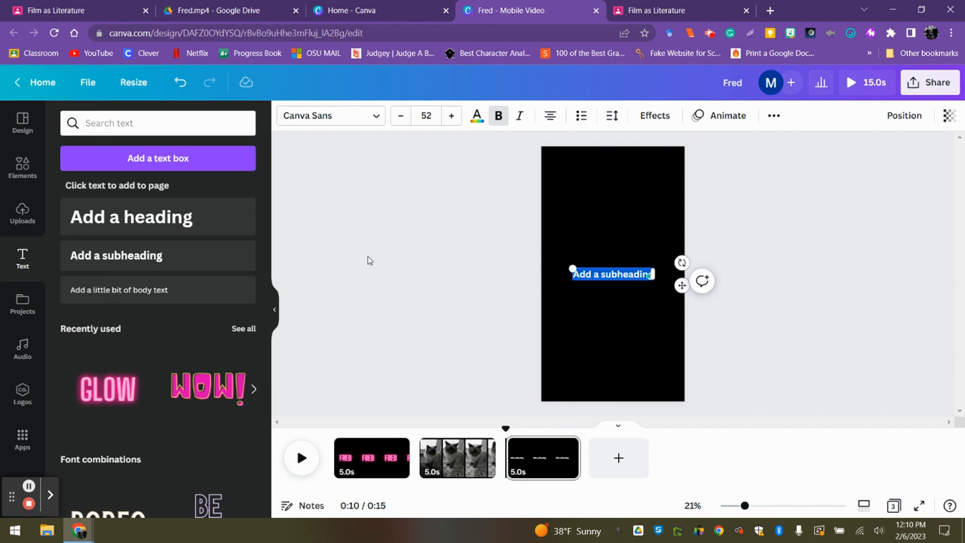
pyautogui.write("I'm h")
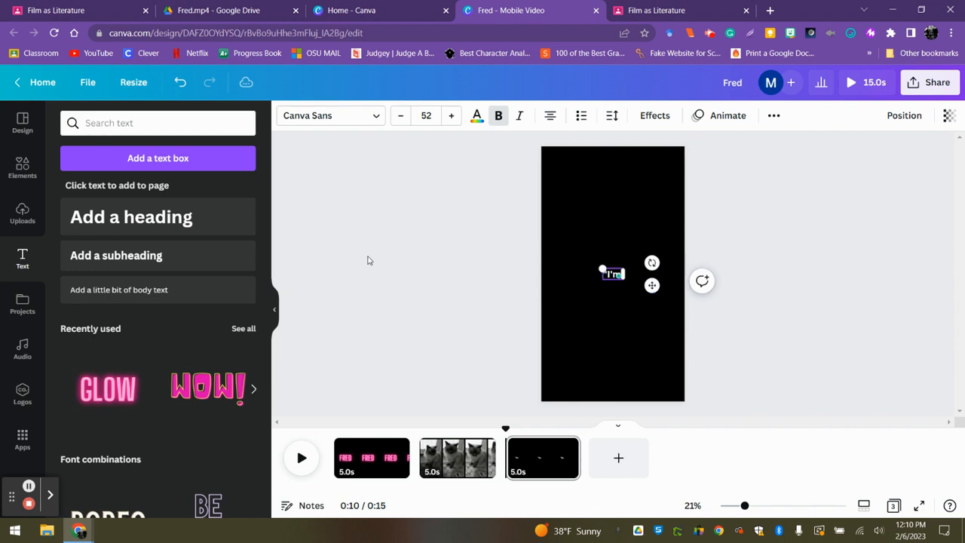
pyautogui.write('ungry')
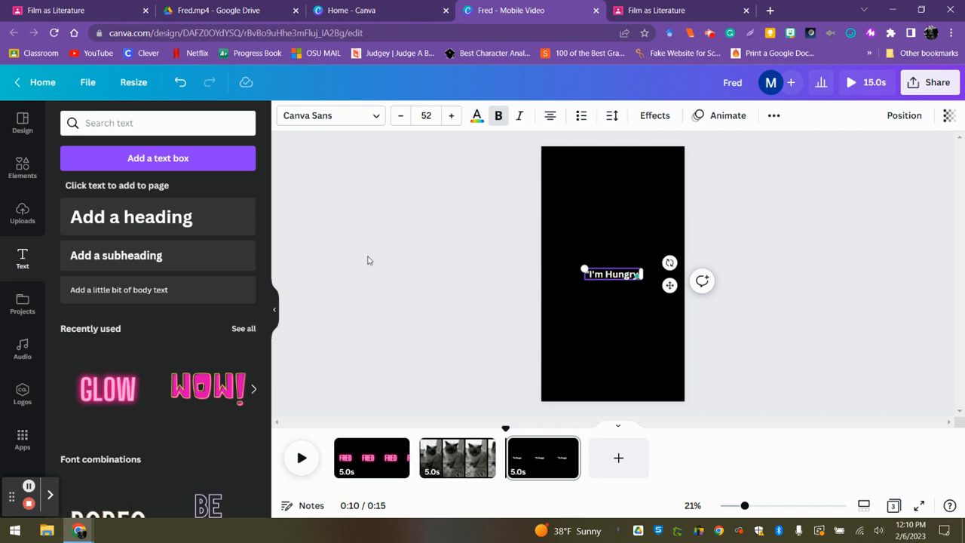
# Step: Set the dialogue text's font to RoxboroughCF Bold and its size to 61
pyautogui.click(376, 118)
pyautogui.click(182, 259)
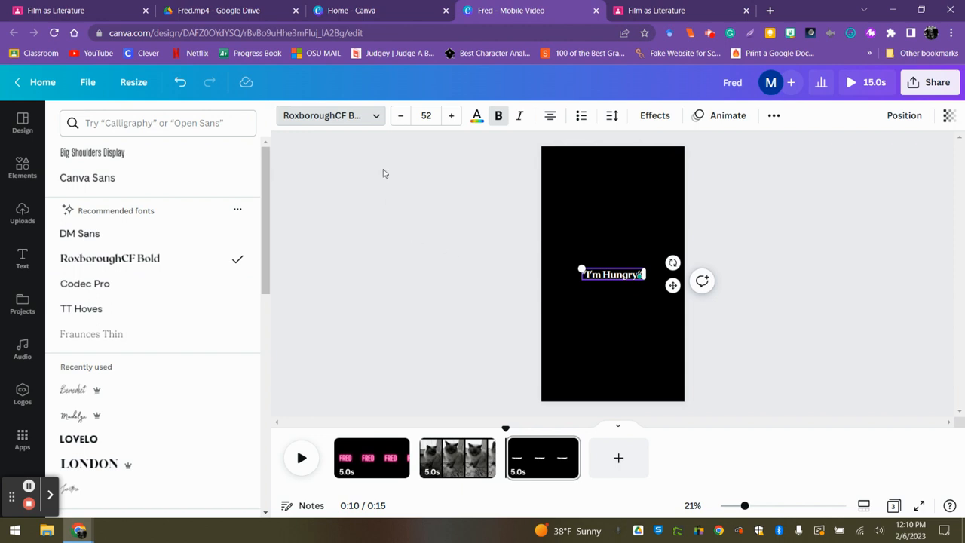
pyautogui.click(452, 118)
pyautogui.click(453, 121)
pyautogui.click(453, 122)
pyautogui.click(453, 121)
pyautogui.click(453, 121)
pyautogui.click(453, 121)
pyautogui.click(453, 121)
pyautogui.click(453, 122)
pyautogui.click(453, 121)
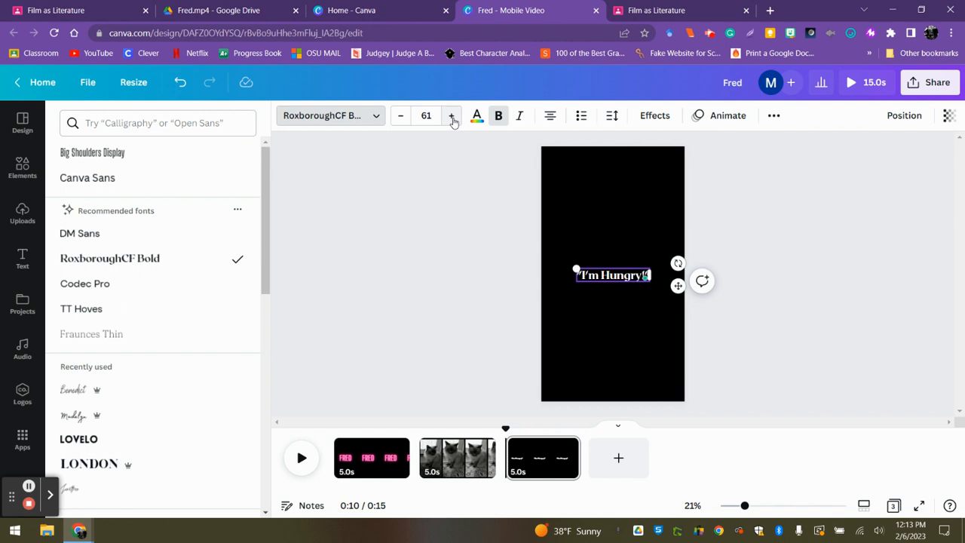
pyautogui.click(357, 268)
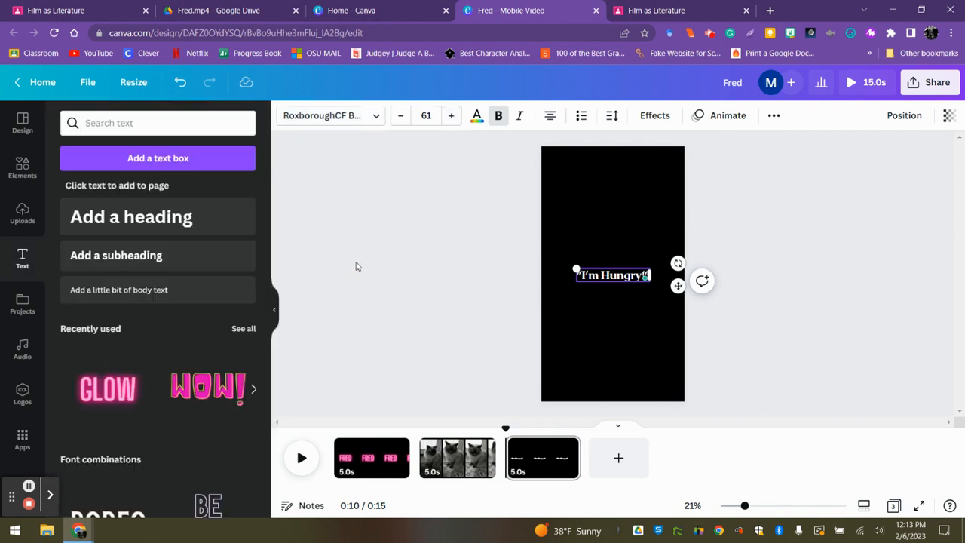
# Step: Close the Fred.mp4 Drive page, return to the Google Classroom assignment and open its linked Bensound royalty-free music site
pyautogui.click(299, 11)
pyautogui.click(88, 11)
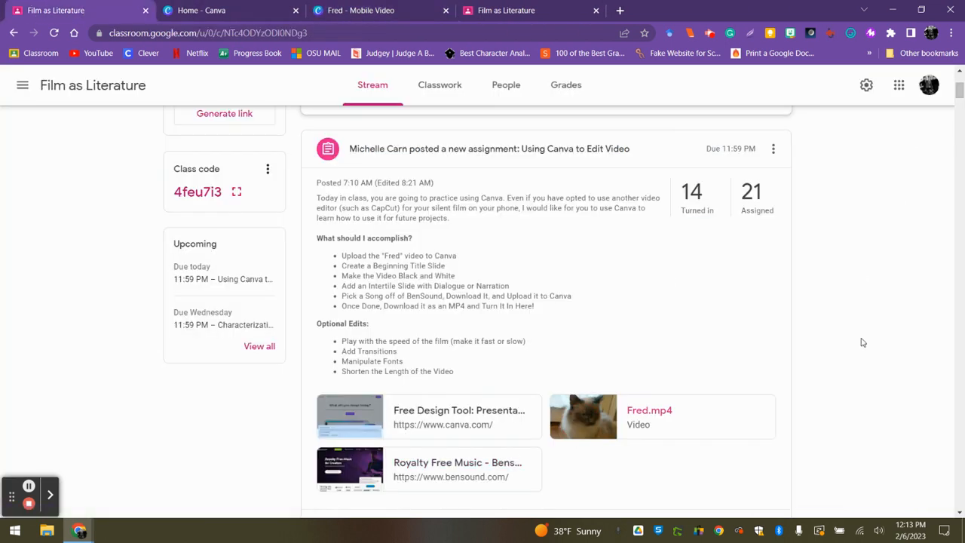
pyautogui.scroll(-2, 861, 342)
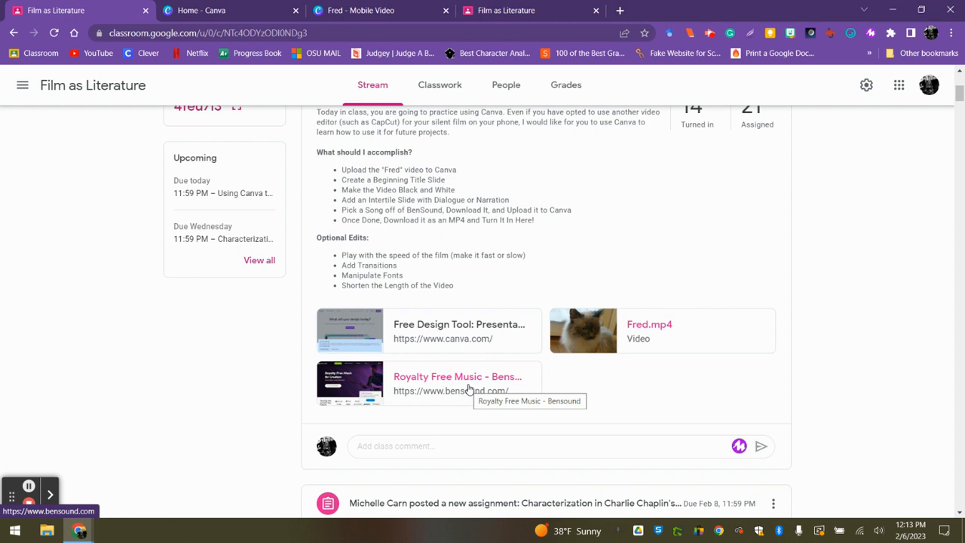
pyautogui.click(444, 377)
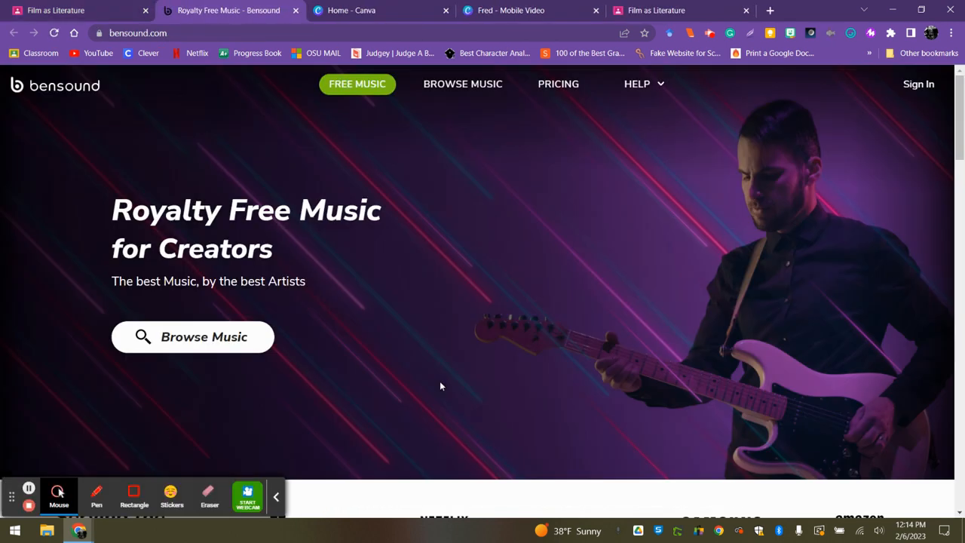
# Step: Open Bensound's free music list and preview the tracks Jazzy Frenchy, Ukulele, Once Again and Evolution
pyautogui.click(363, 88)
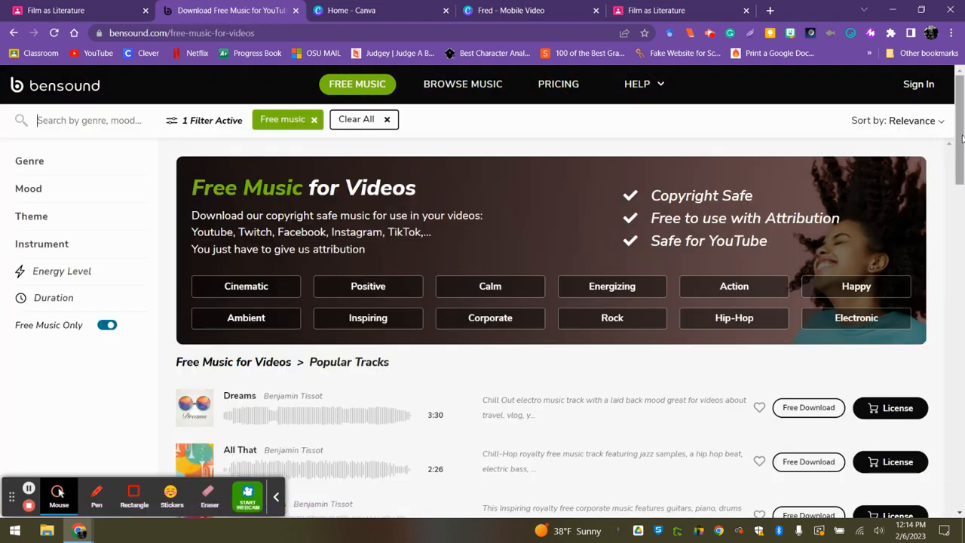
pyautogui.moveTo(962, 136)
pyautogui.mouseDown()
pyautogui.moveTo(962, 254)
pyautogui.moveTo(962, 138)
pyautogui.mouseUp()
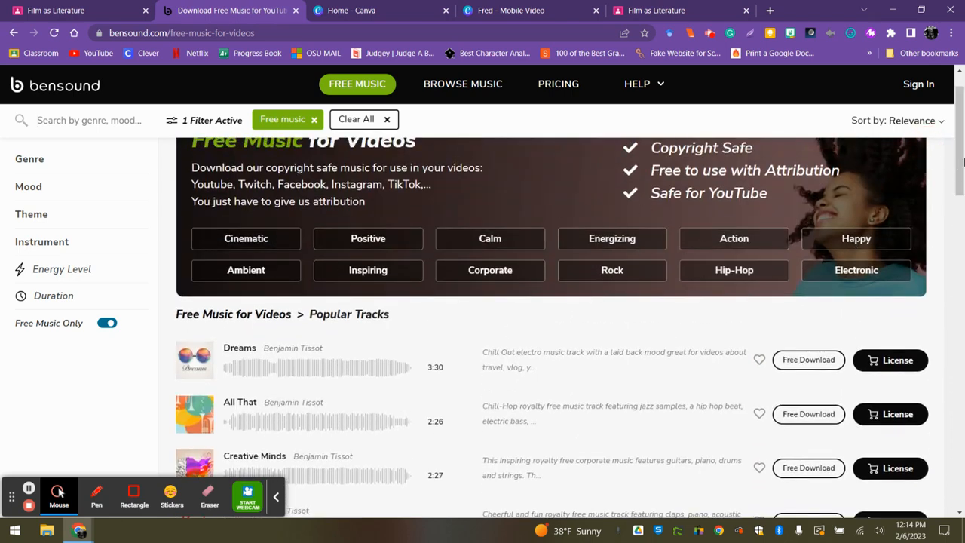
pyautogui.scroll(-5, 232, 359)
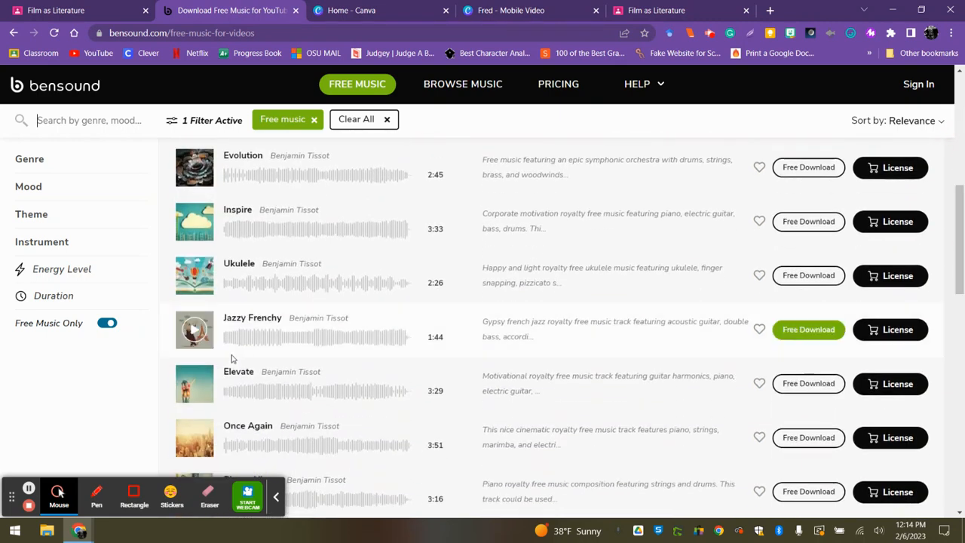
pyautogui.click(194, 332)
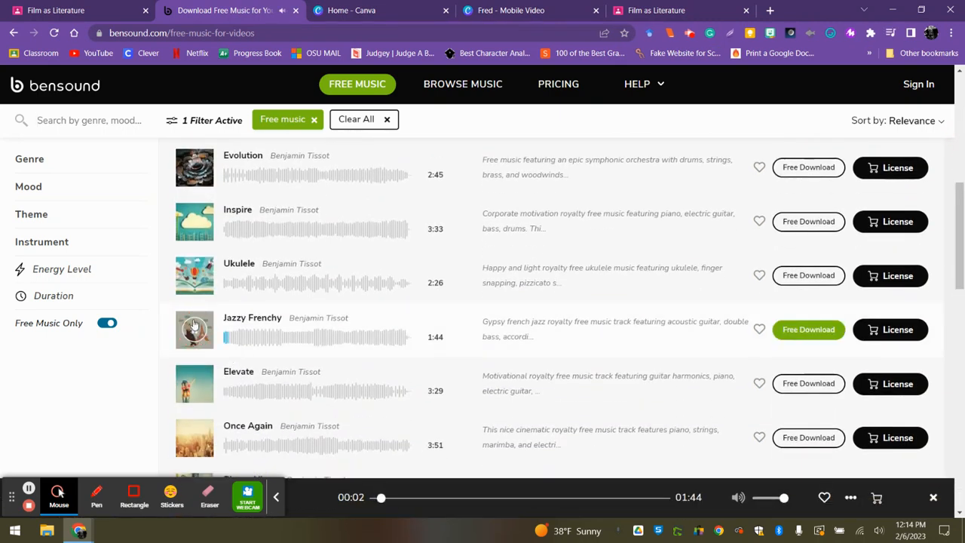
pyautogui.click(194, 276)
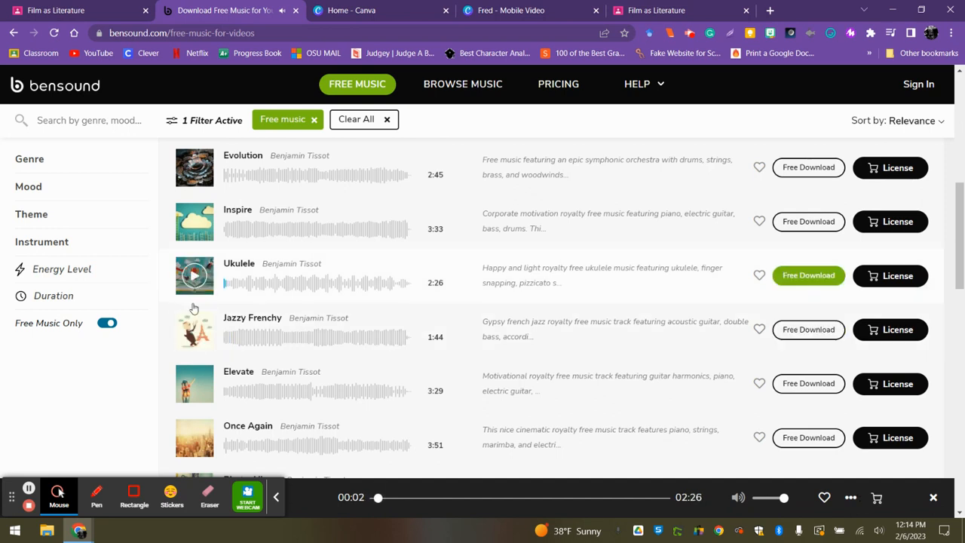
pyautogui.click(194, 438)
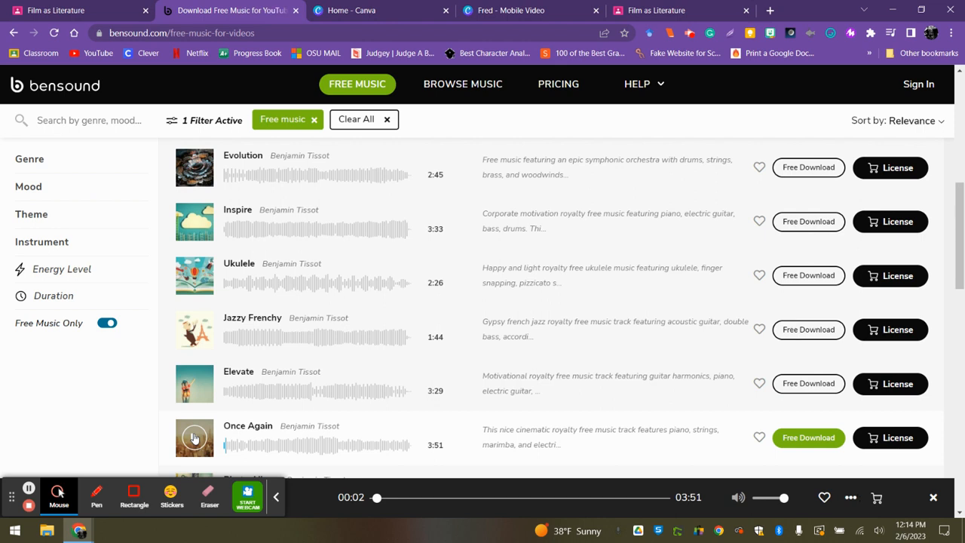
pyautogui.click(194, 168)
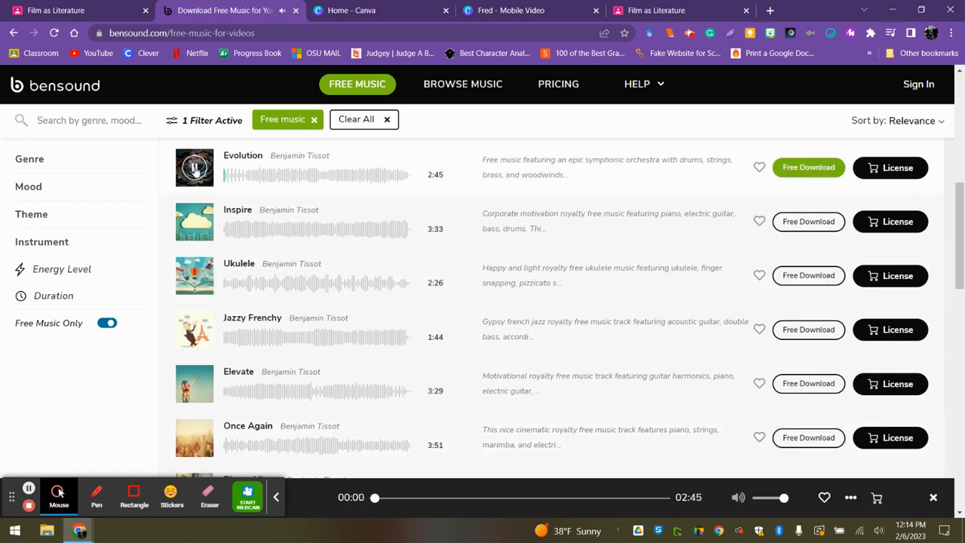
pyautogui.click(194, 169)
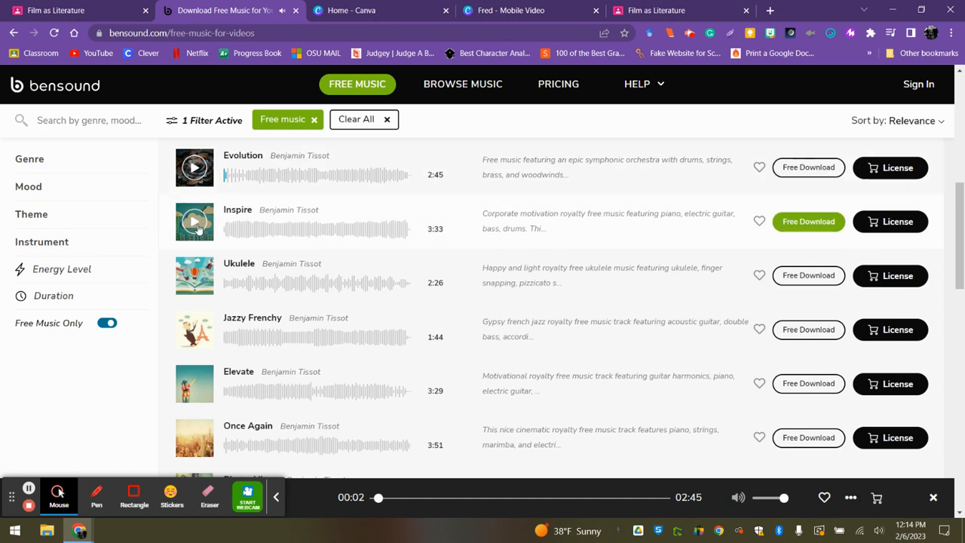
# Step: Preview the Inspire track and download it under the free license with attribution
pyautogui.click(196, 228)
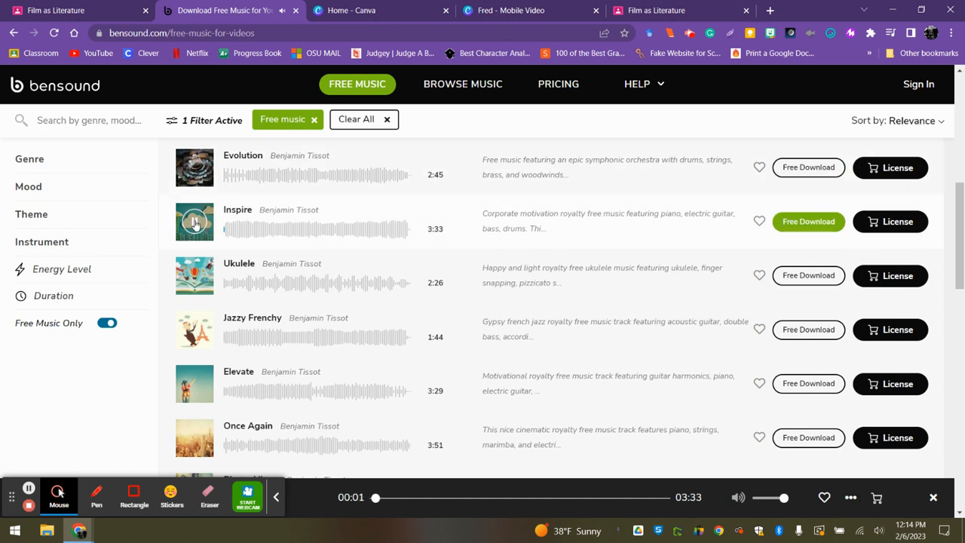
pyautogui.click(806, 231)
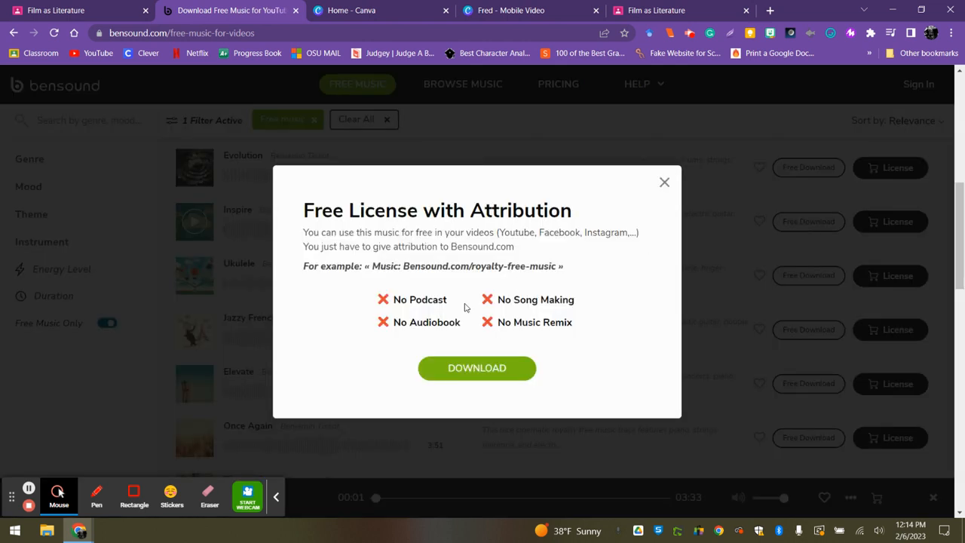
pyautogui.click(475, 370)
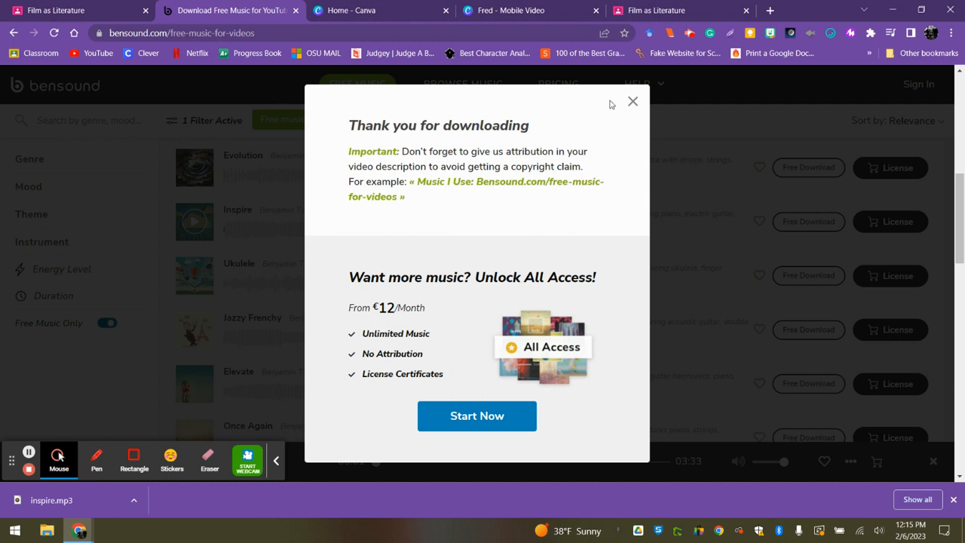
pyautogui.click(632, 101)
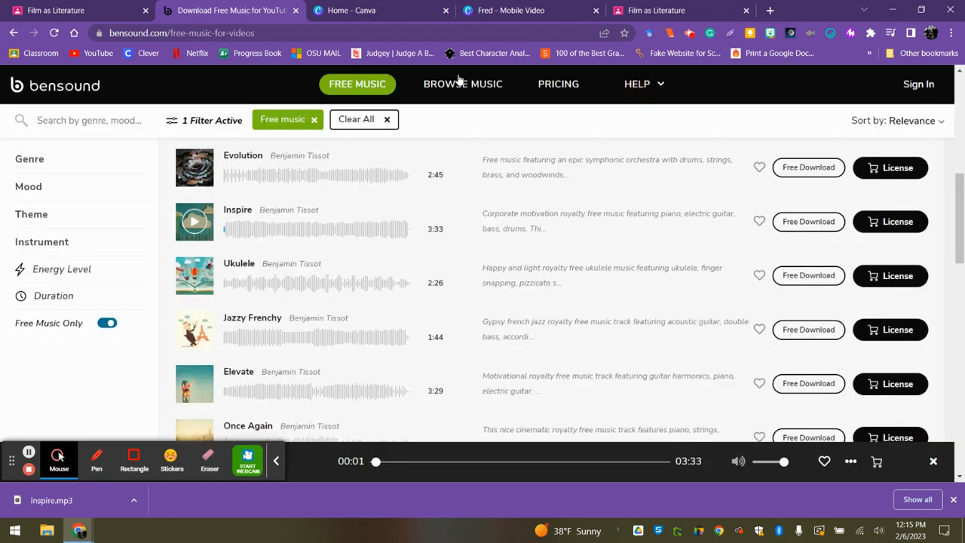
# Step: Switch to the Fred design in Canva and upload inspire.mp3 from Downloads
pyautogui.click(503, 11)
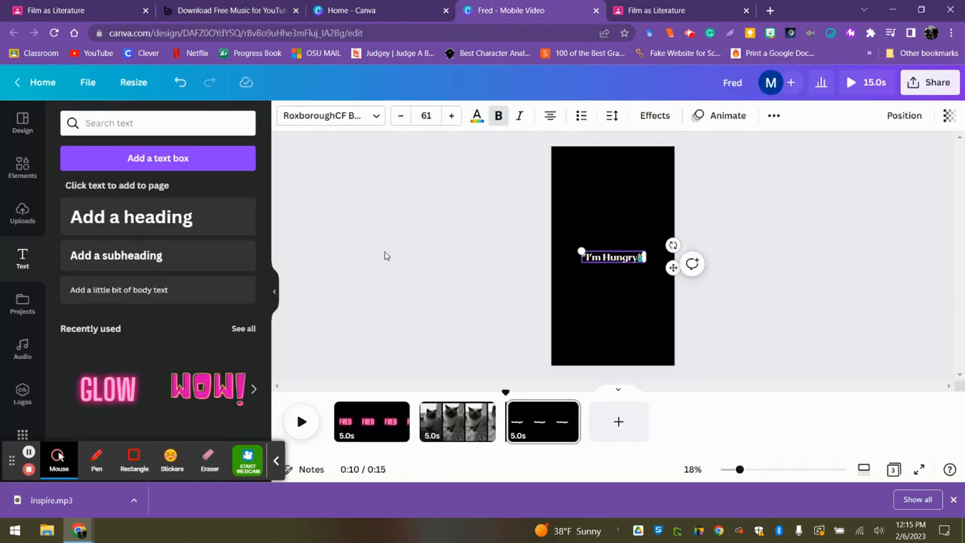
pyautogui.click(23, 216)
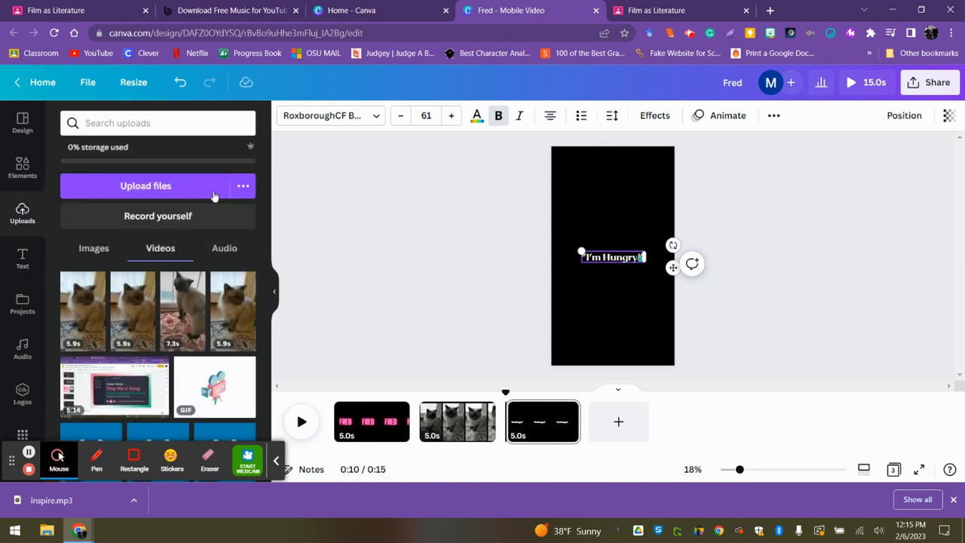
pyautogui.click(156, 190)
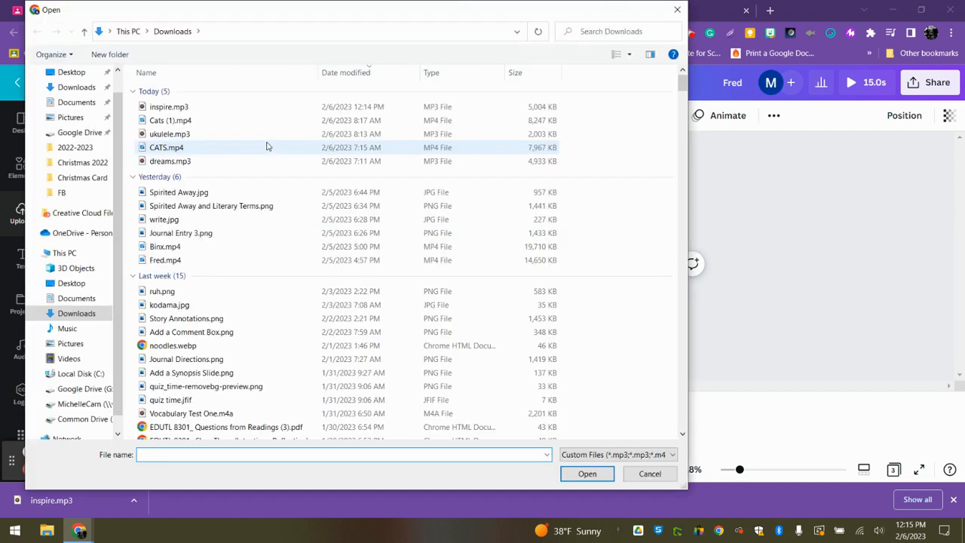
pyautogui.doubleClick(165, 107)
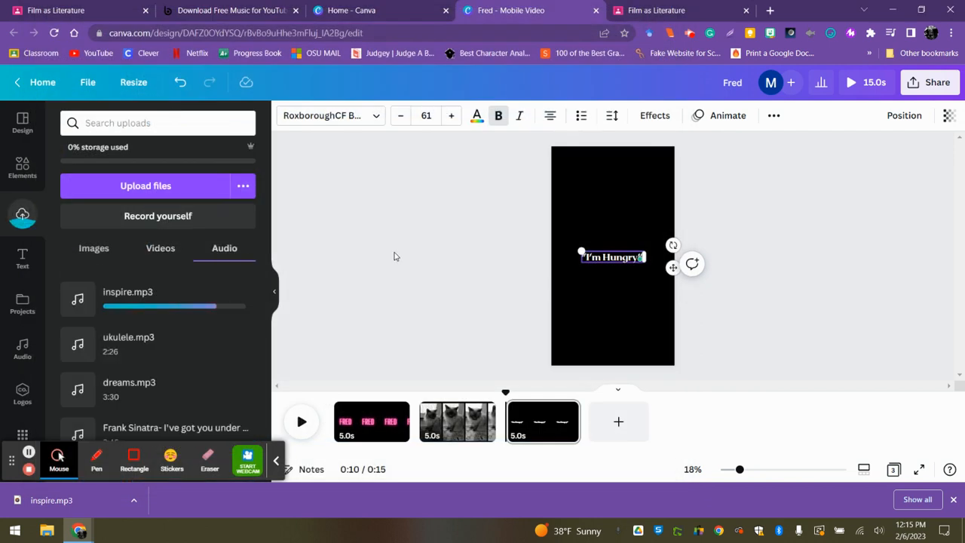
pyautogui.click(953, 499)
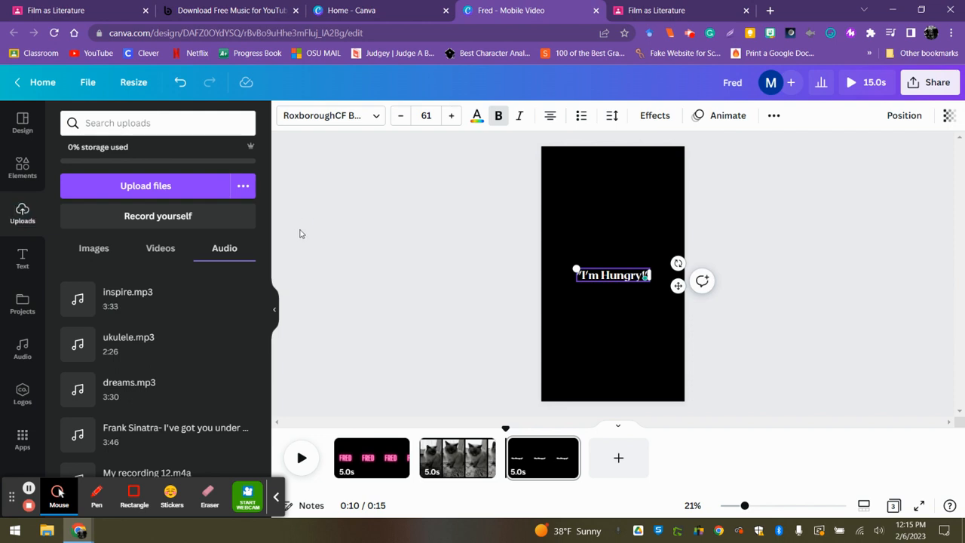
# Step: Place inspire.mp3 beneath the pages on the timeline and align its start with the beginning of the title page
pyautogui.moveTo(65, 302)
pyautogui.moveTo(89, 298); pyautogui.dragTo(347, 468)
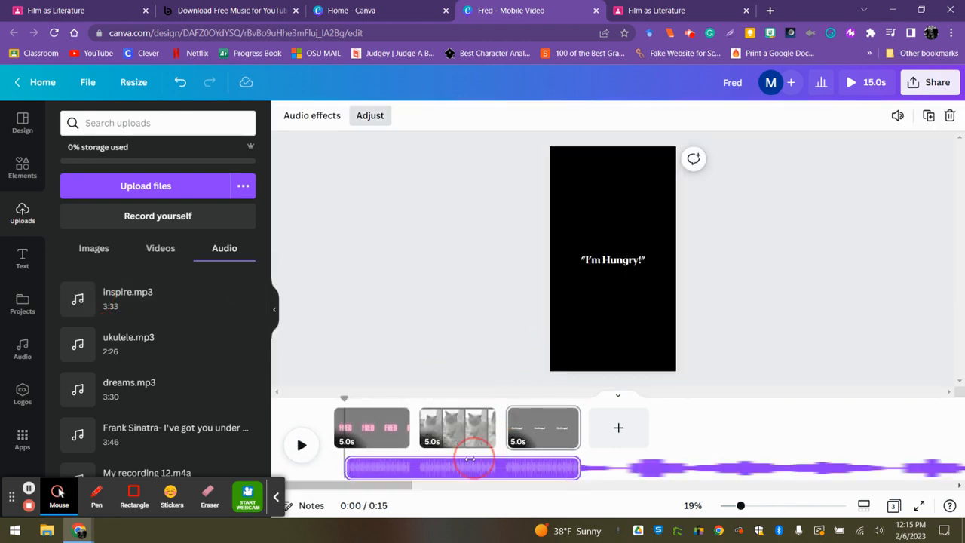
pyautogui.moveTo(413, 469); pyautogui.dragTo(406, 468)
pyautogui.click(346, 398)
pyautogui.moveTo(347, 398); pyautogui.dragTo(325, 403)
pyautogui.moveTo(415, 466); pyautogui.dragTo(398, 465)
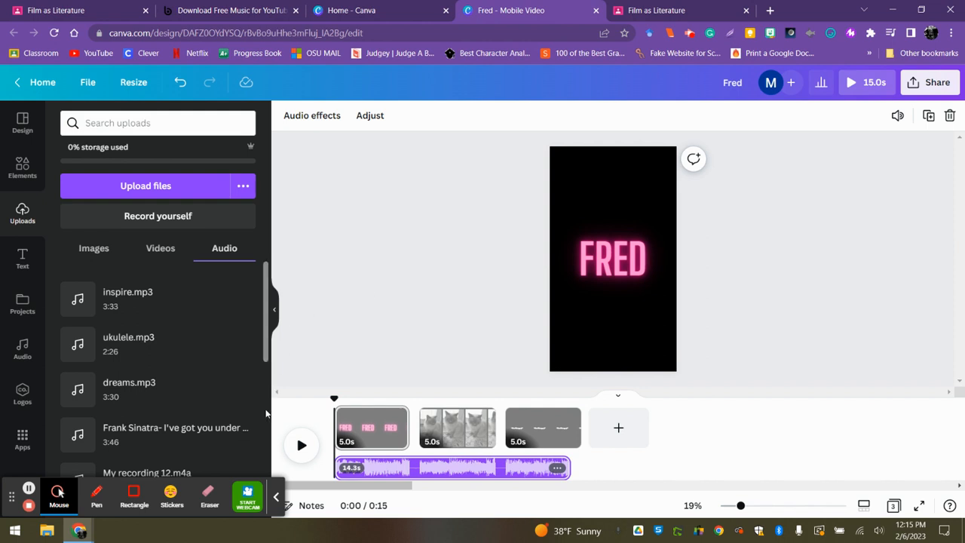
# Step: Play the video with its music from the title page into the cat clip, and return the playhead to the start
pyautogui.click(300, 445)
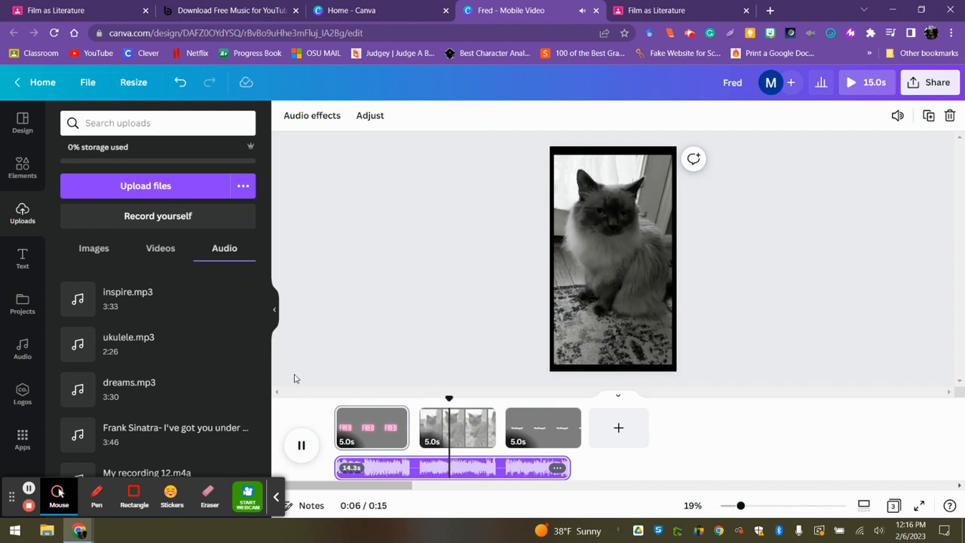
pyautogui.click(301, 445)
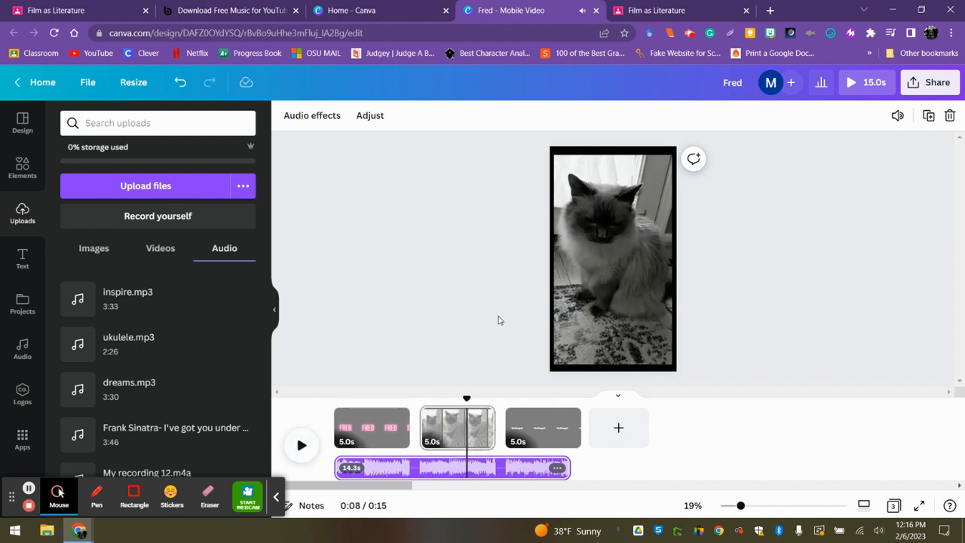
pyautogui.moveTo(467, 398); pyautogui.dragTo(329, 394)
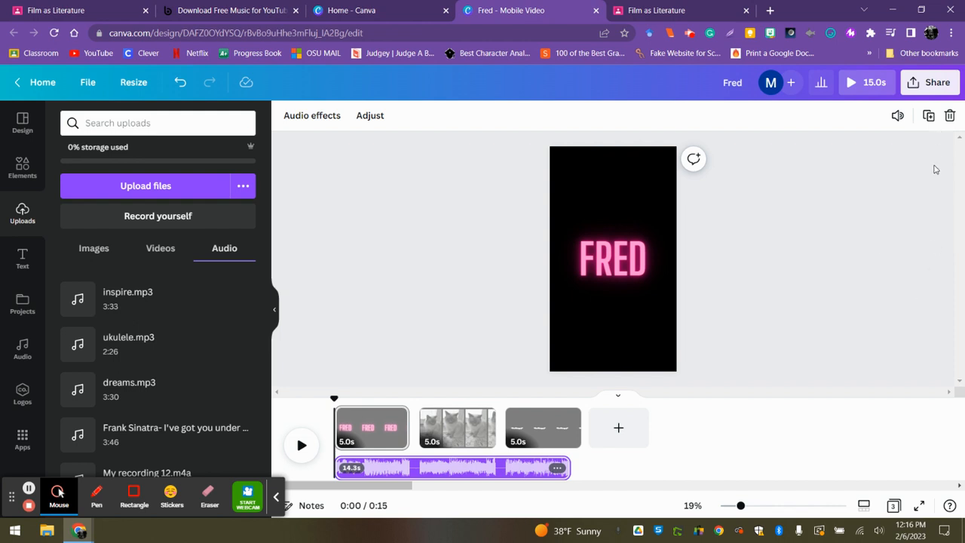
# Step: Download all three pages of the design as an MP4 video at 1080p (HD)
pyautogui.click(926, 84)
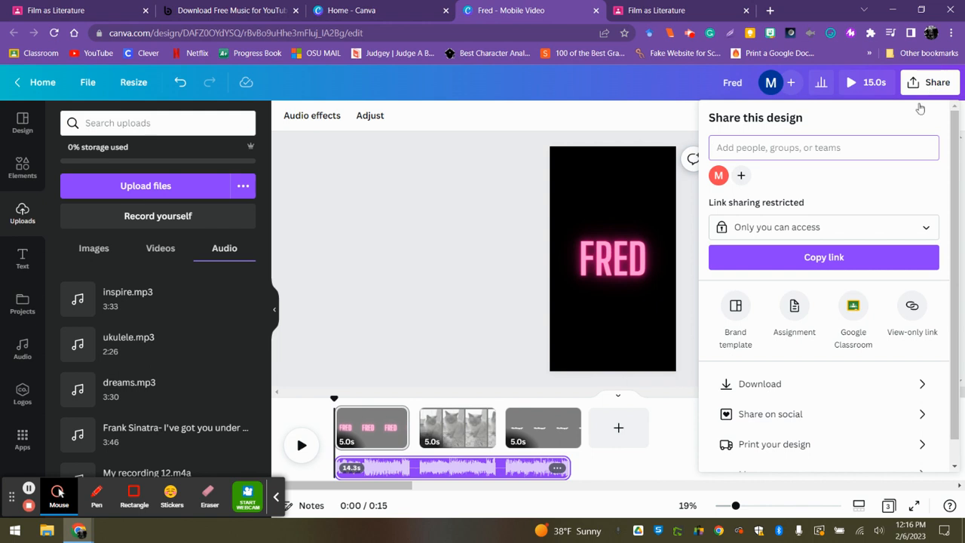
pyautogui.click(784, 384)
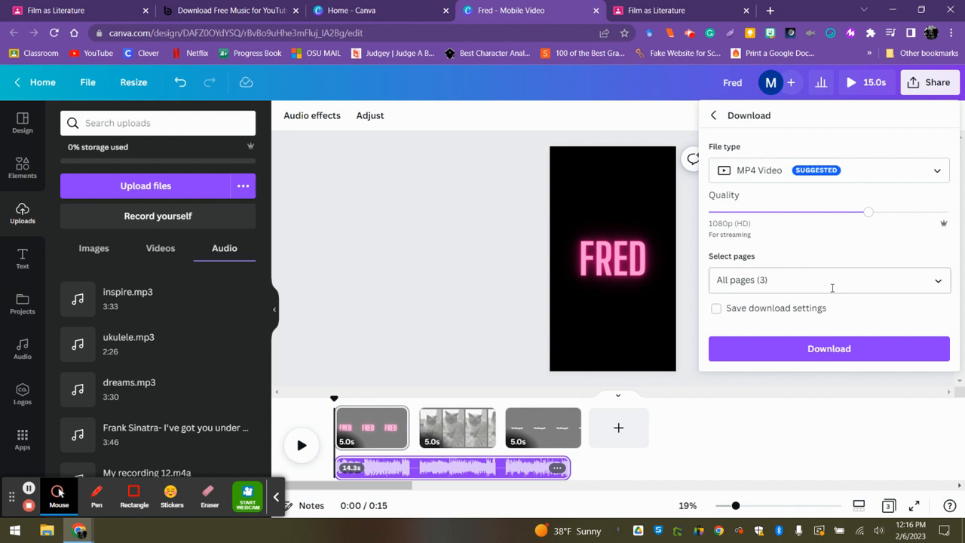
pyautogui.click(834, 352)
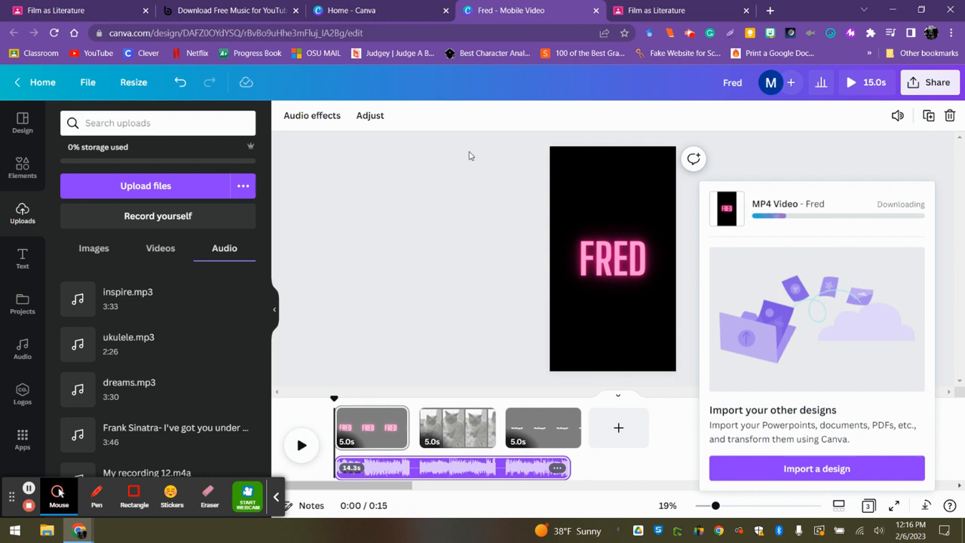
# Step: Open the Using Canva to Edit Video assignment in Google Classroom's student view and try to attach a file from Downloads
pyautogui.click(687, 9)
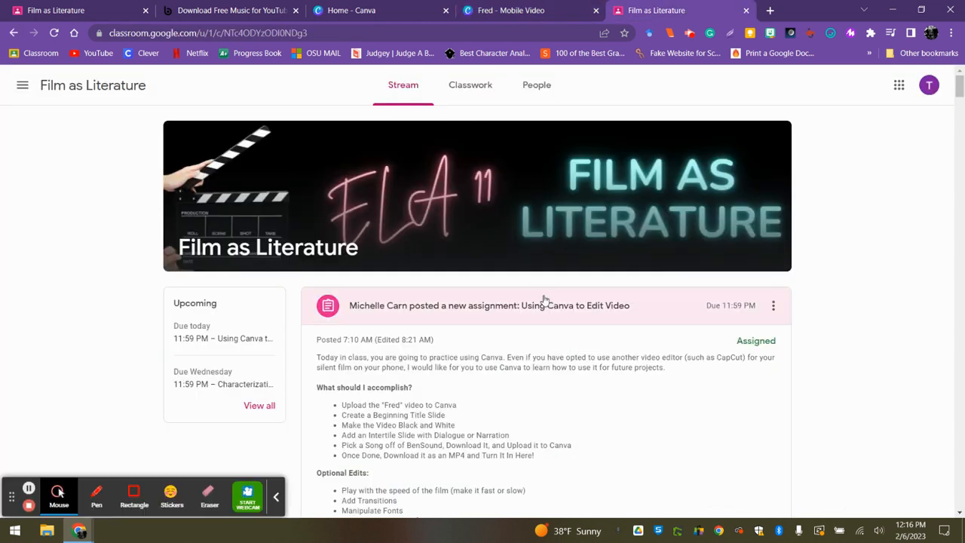
pyautogui.click(526, 313)
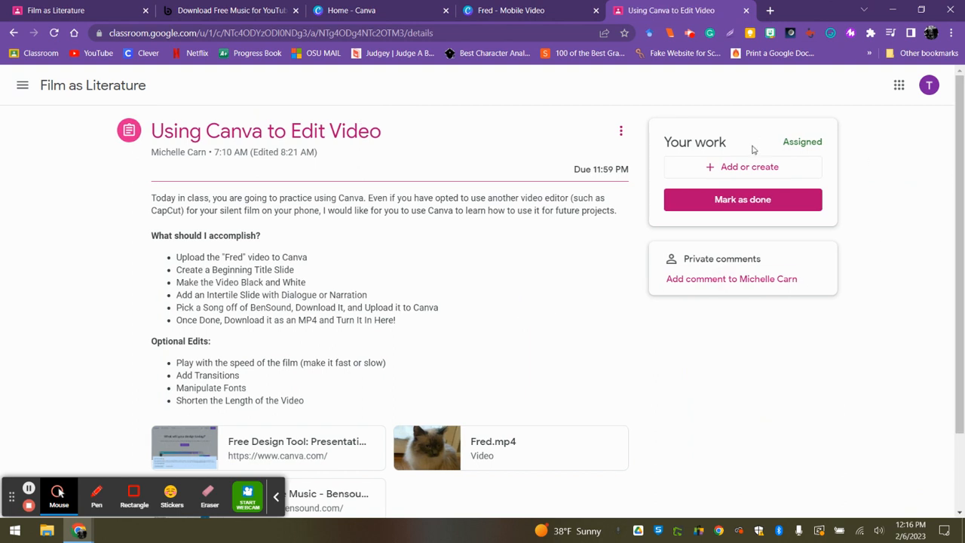
pyautogui.click(742, 167)
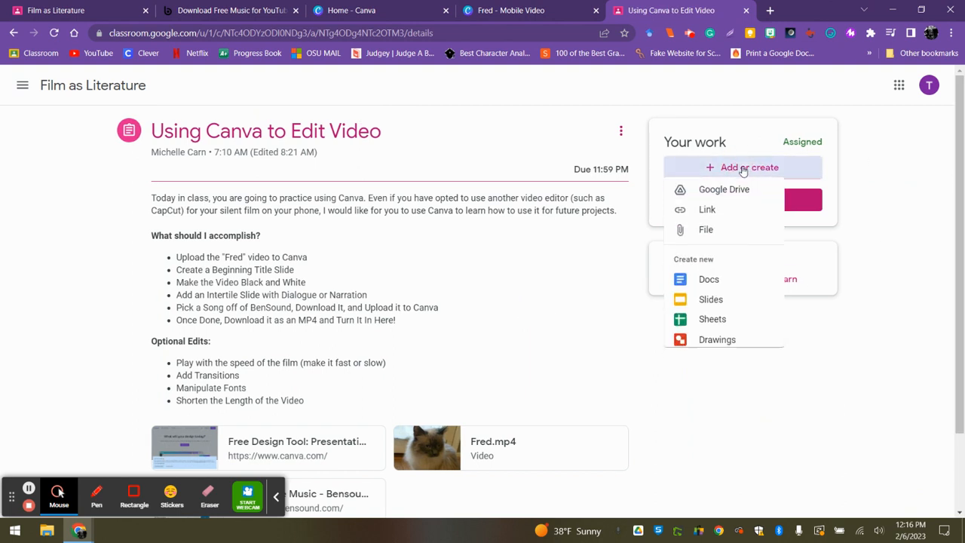
pyautogui.click(706, 235)
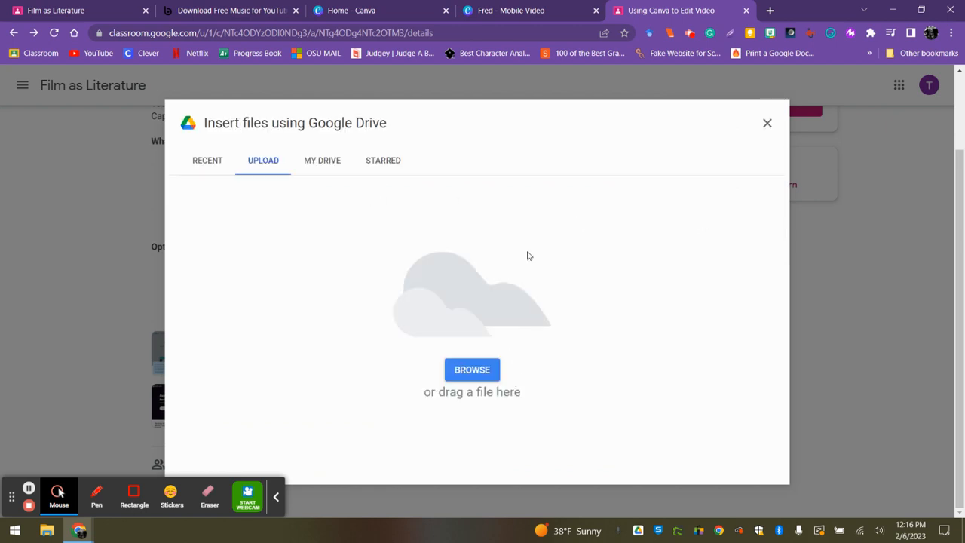
pyautogui.click(469, 375)
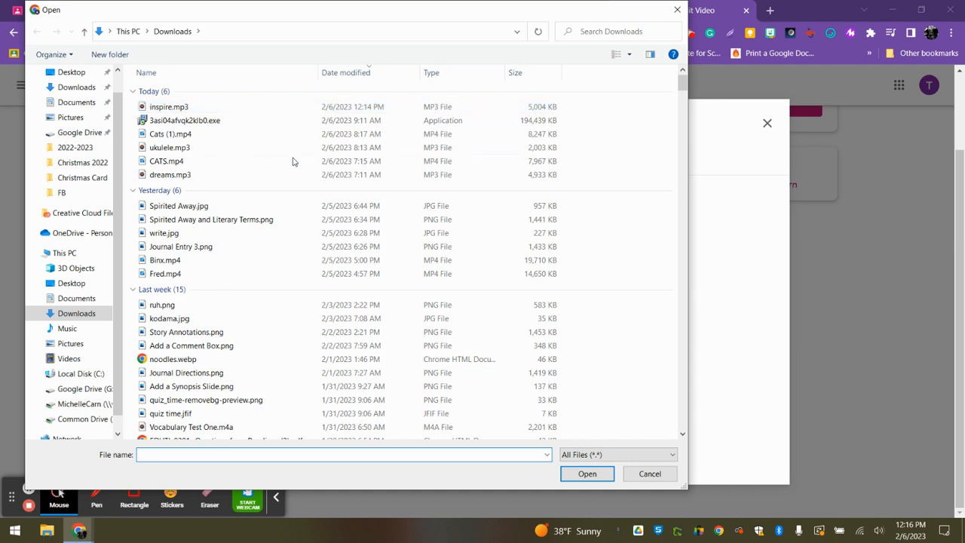
pyautogui.click(676, 10)
pyautogui.click(766, 127)
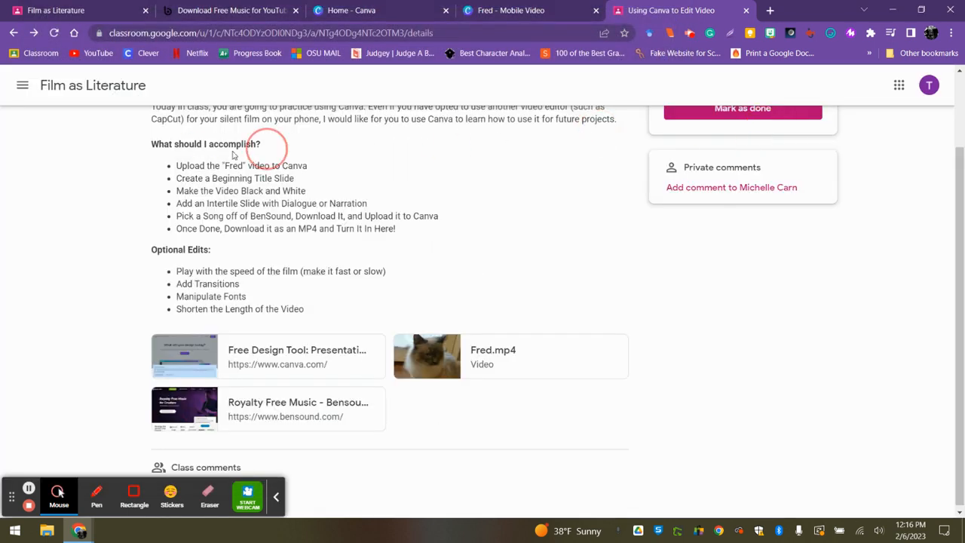
# Step: Switch to the teacher view of Film as Literature and review the turned-in student work for Using Canva to Edit Video
pyautogui.click(90, 86)
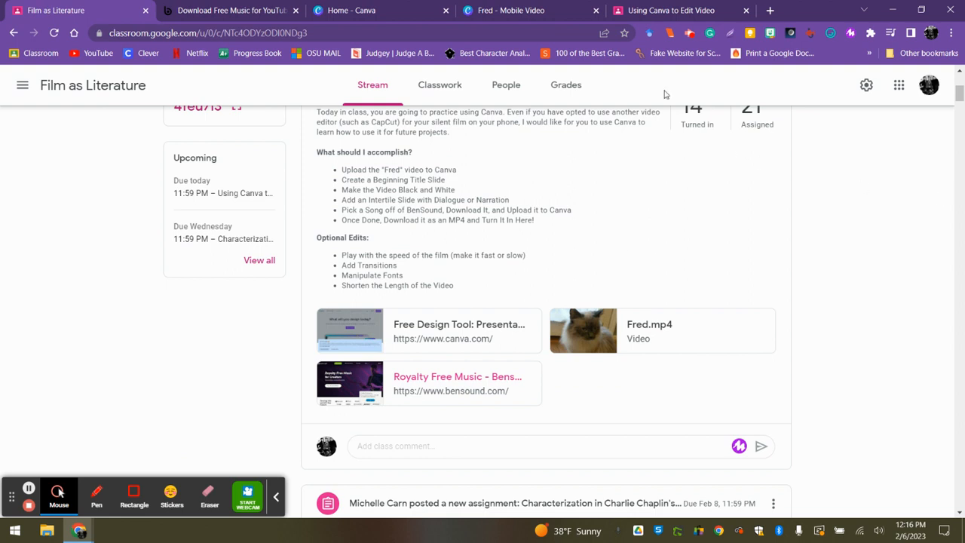
pyautogui.click(689, 119)
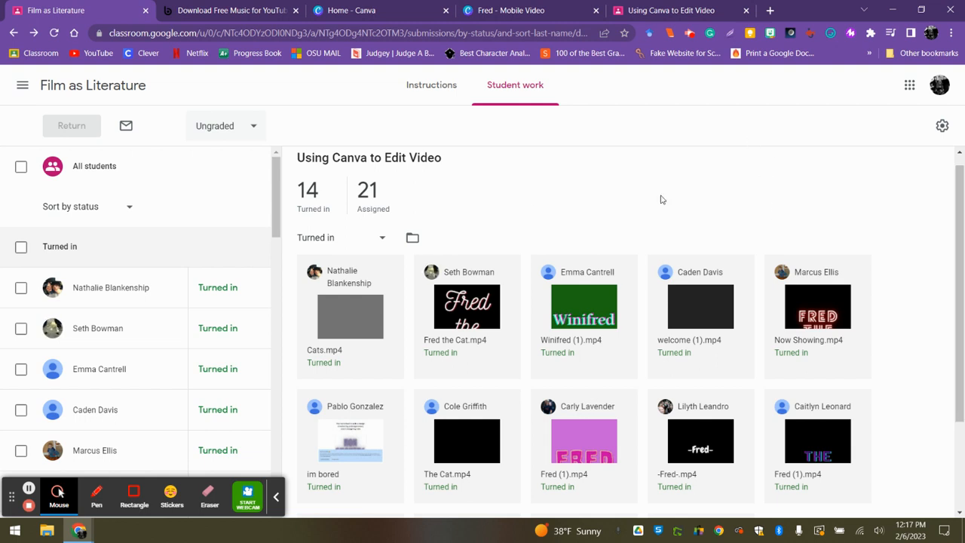
pyautogui.scroll(-2, 959, 218)
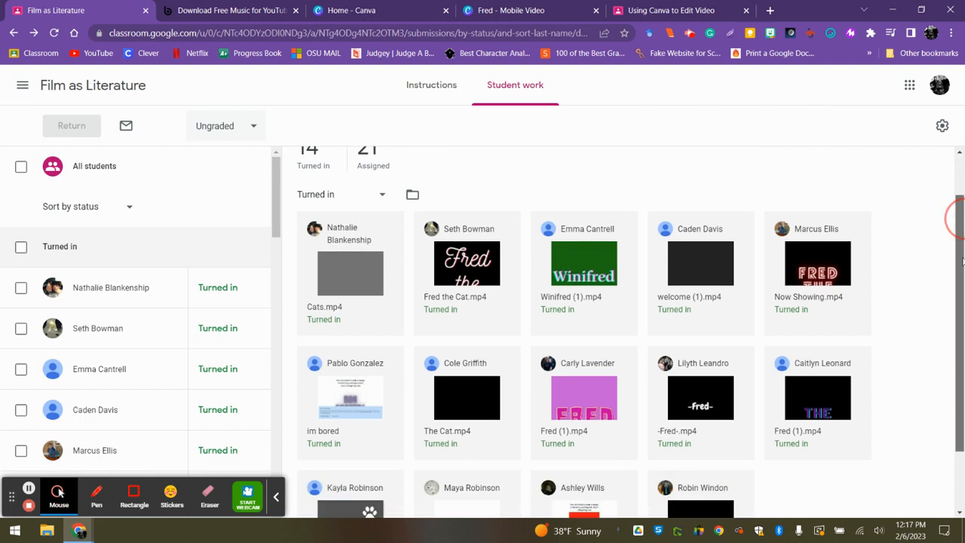
pyautogui.scroll(2, 959, 218)
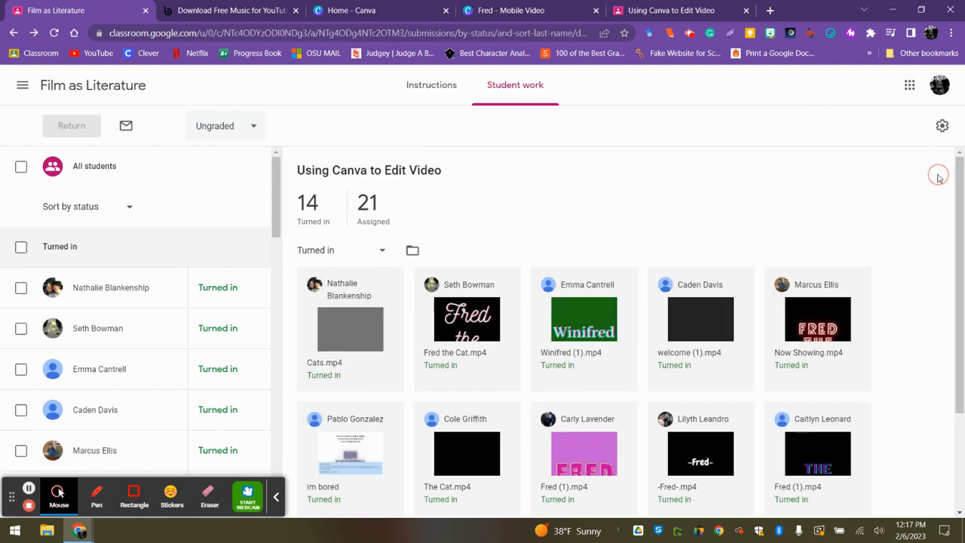
# Step: Leave the student work for the Film as Literature class stream and switch to the Fred design in Canva to check its MP4 download
pyautogui.click(72, 93)
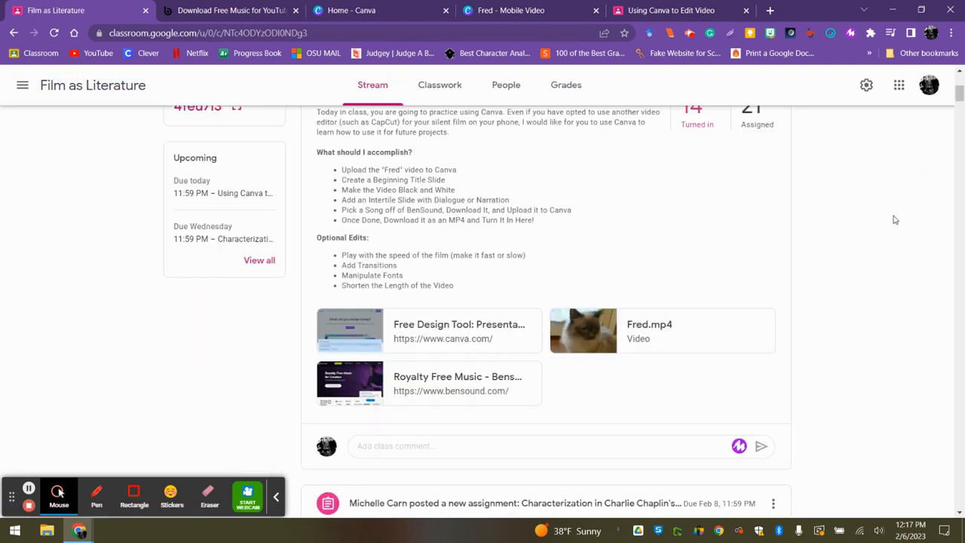
pyautogui.click(664, 10)
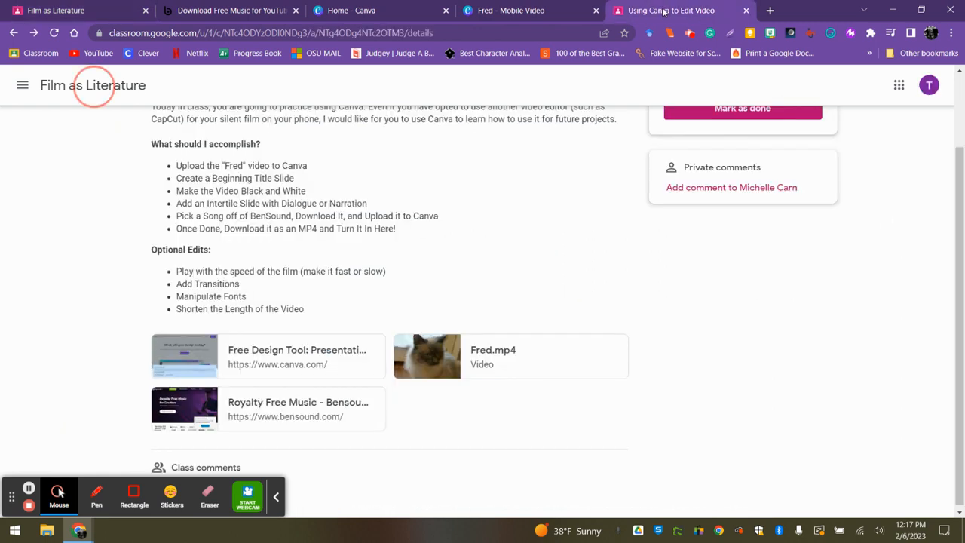
pyautogui.click(476, 11)
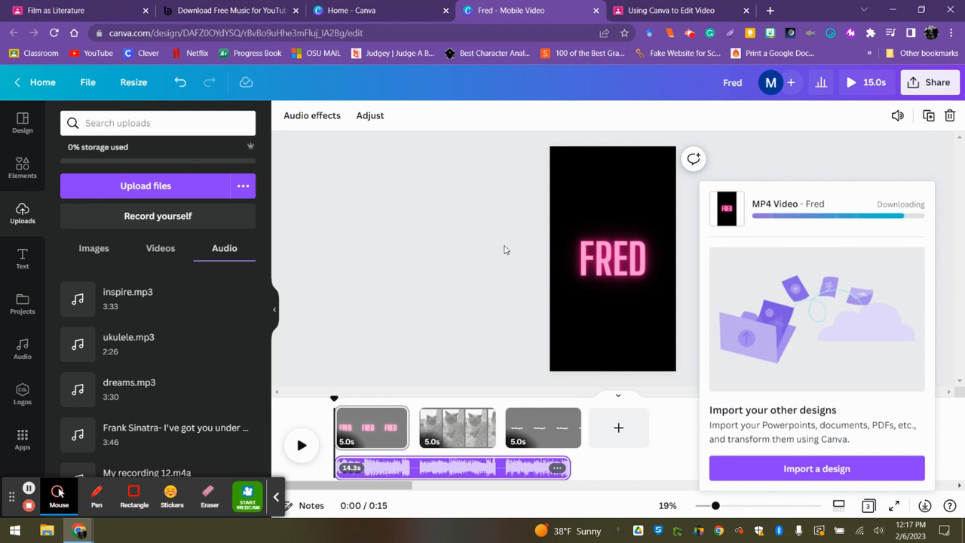
# Step: View the page animation options for the FRED title page and close them without applying an animation
pyautogui.click(575, 194)
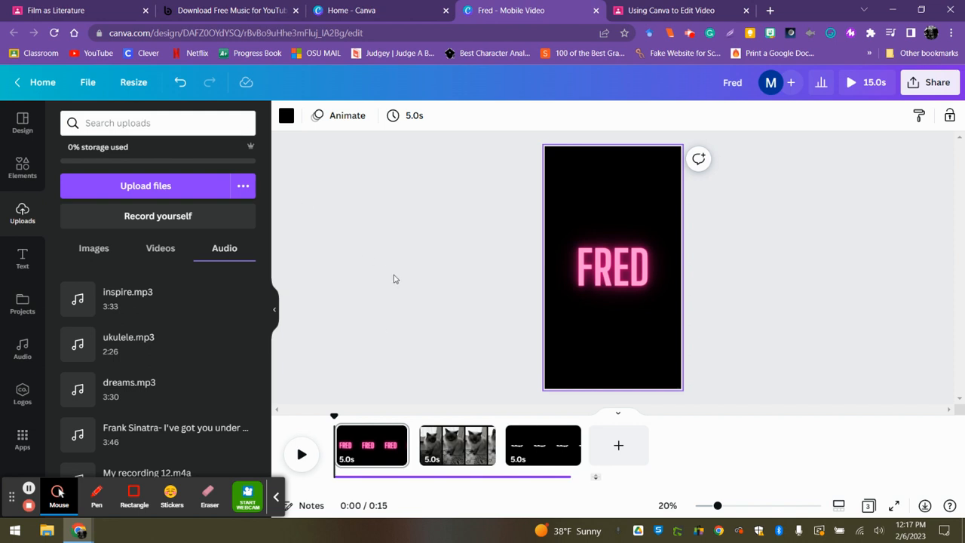
pyautogui.click(337, 117)
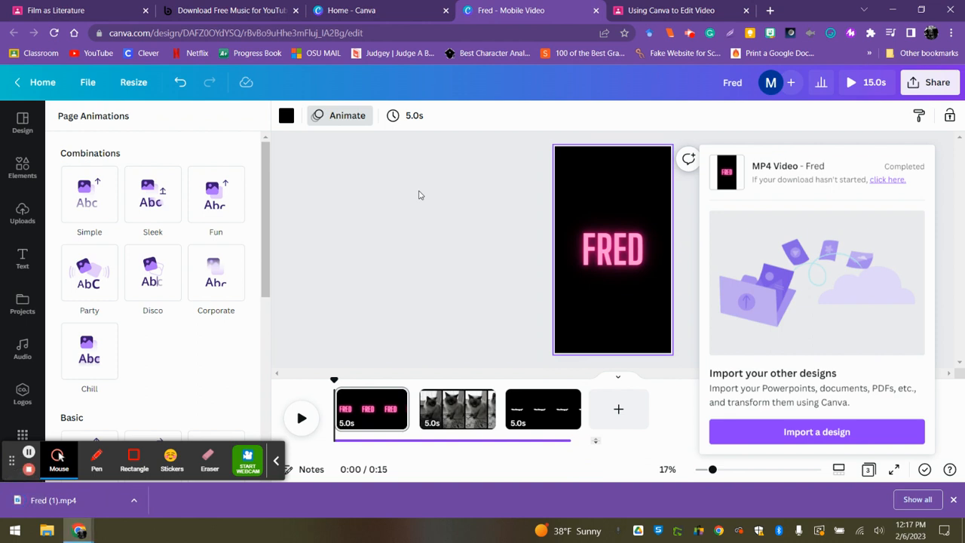
pyautogui.click(491, 188)
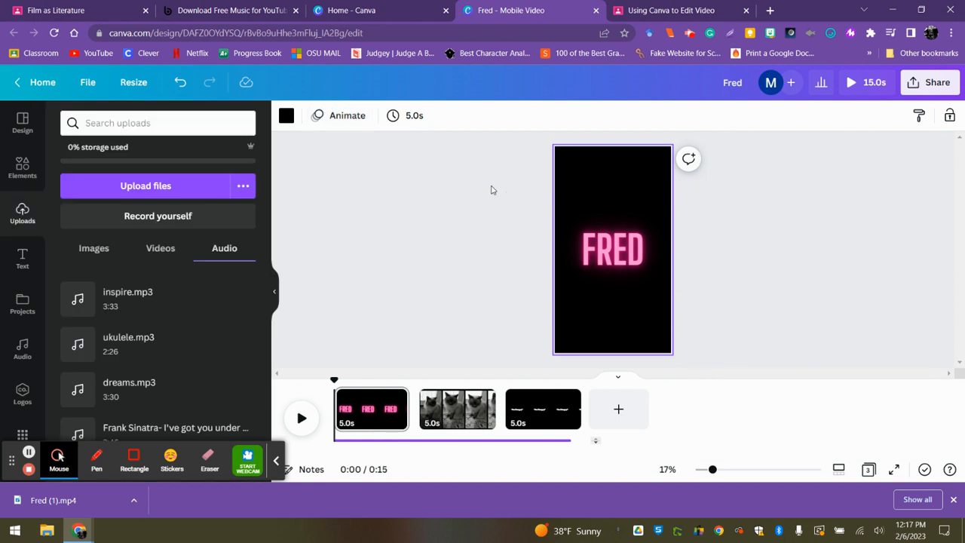
# Step: Switch back to the Film as Literature stream in Google Classroom, dismiss the browser's download bar and review the Using Canva to Edit Video assignment post
pyautogui.click(59, 10)
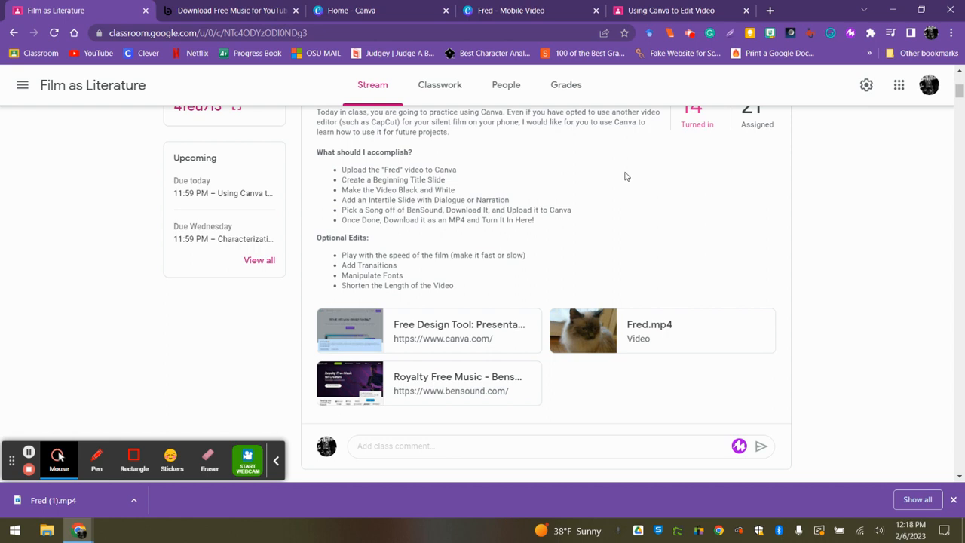
pyautogui.click(892, 217)
pyautogui.click(953, 499)
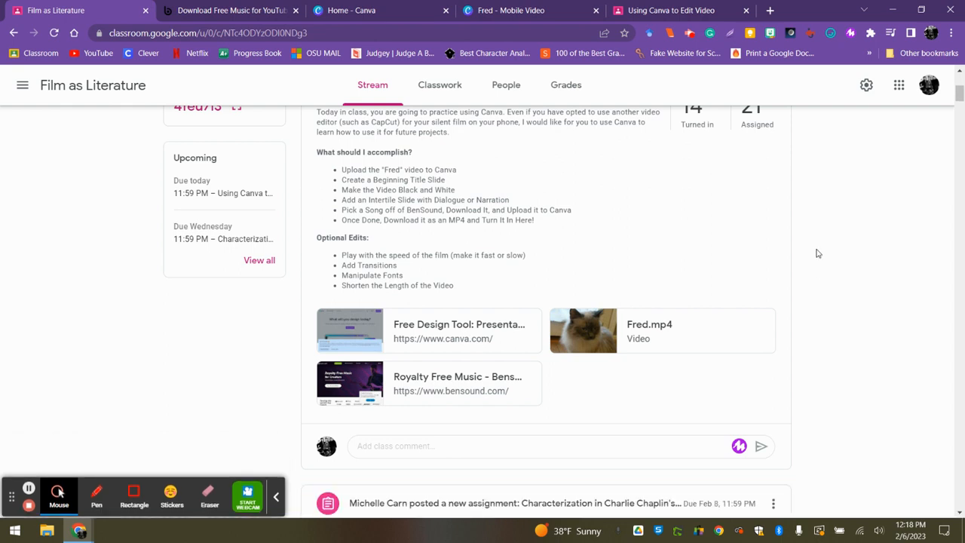
pyautogui.moveTo(960, 96); pyautogui.dragTo(960, 88)
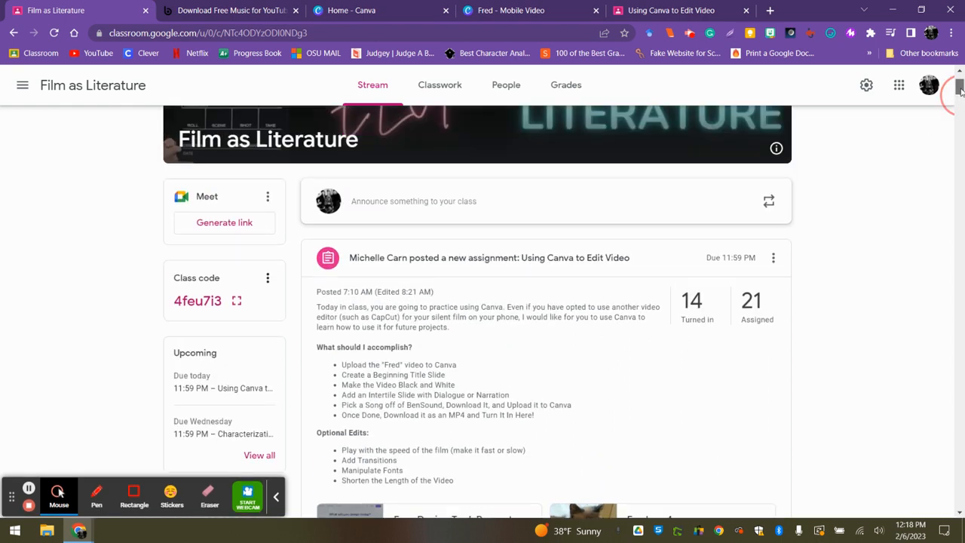